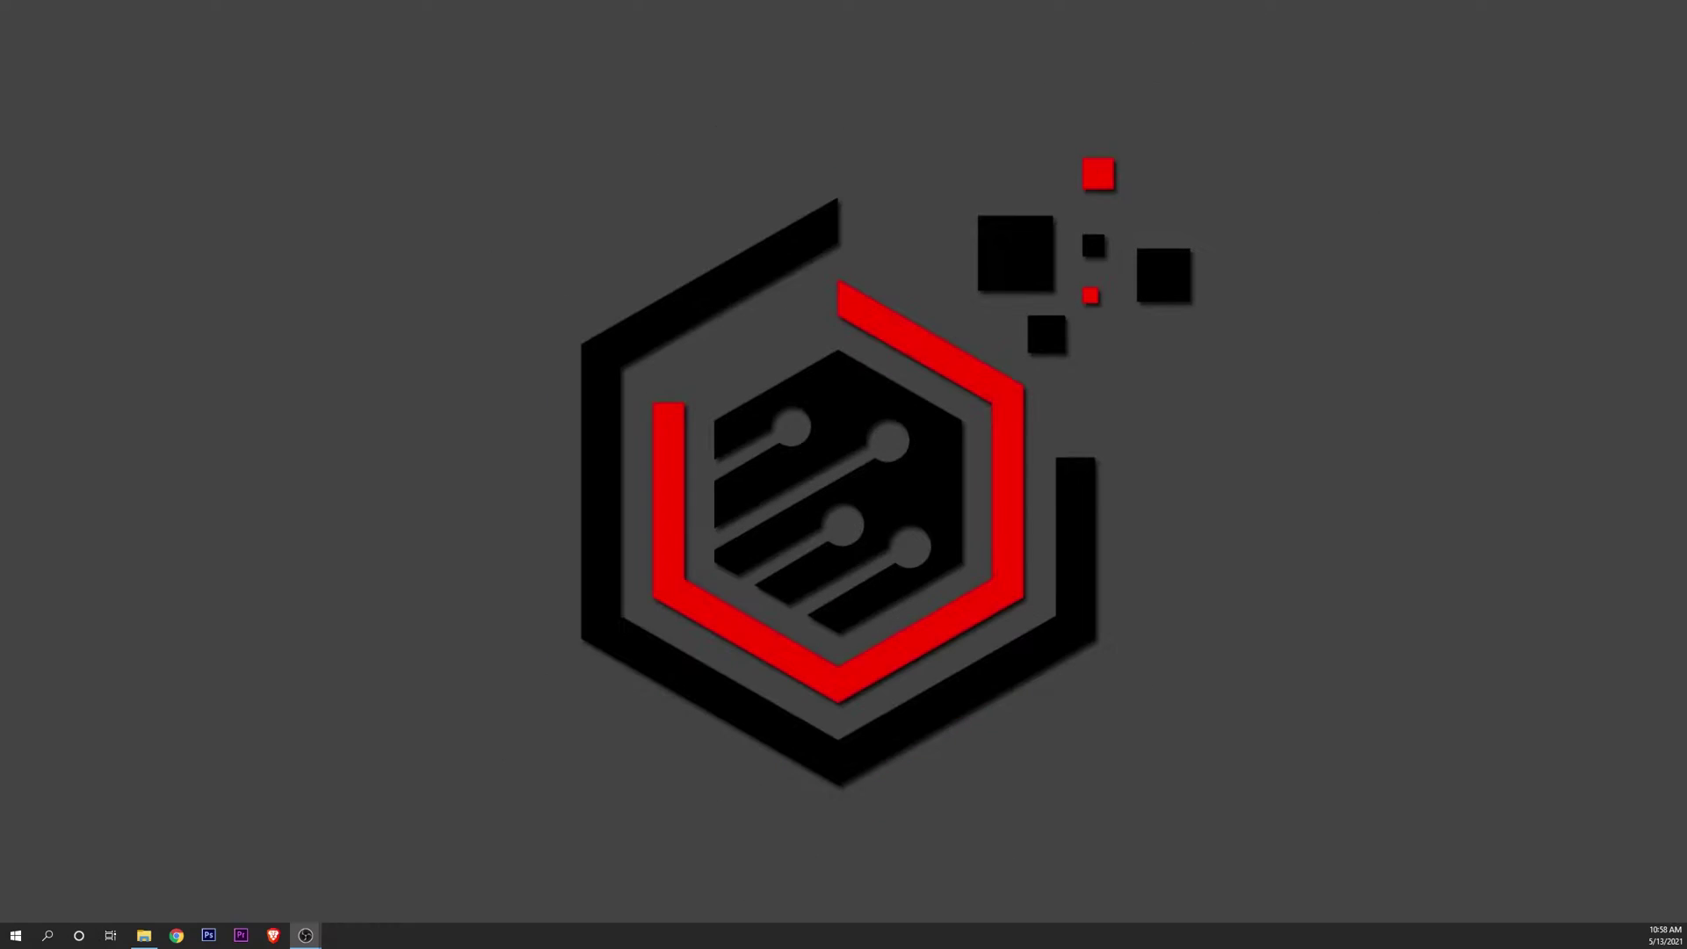
Open OBS Settings on the Output page and switch Output Mode to Advanced
left_click(305, 935)
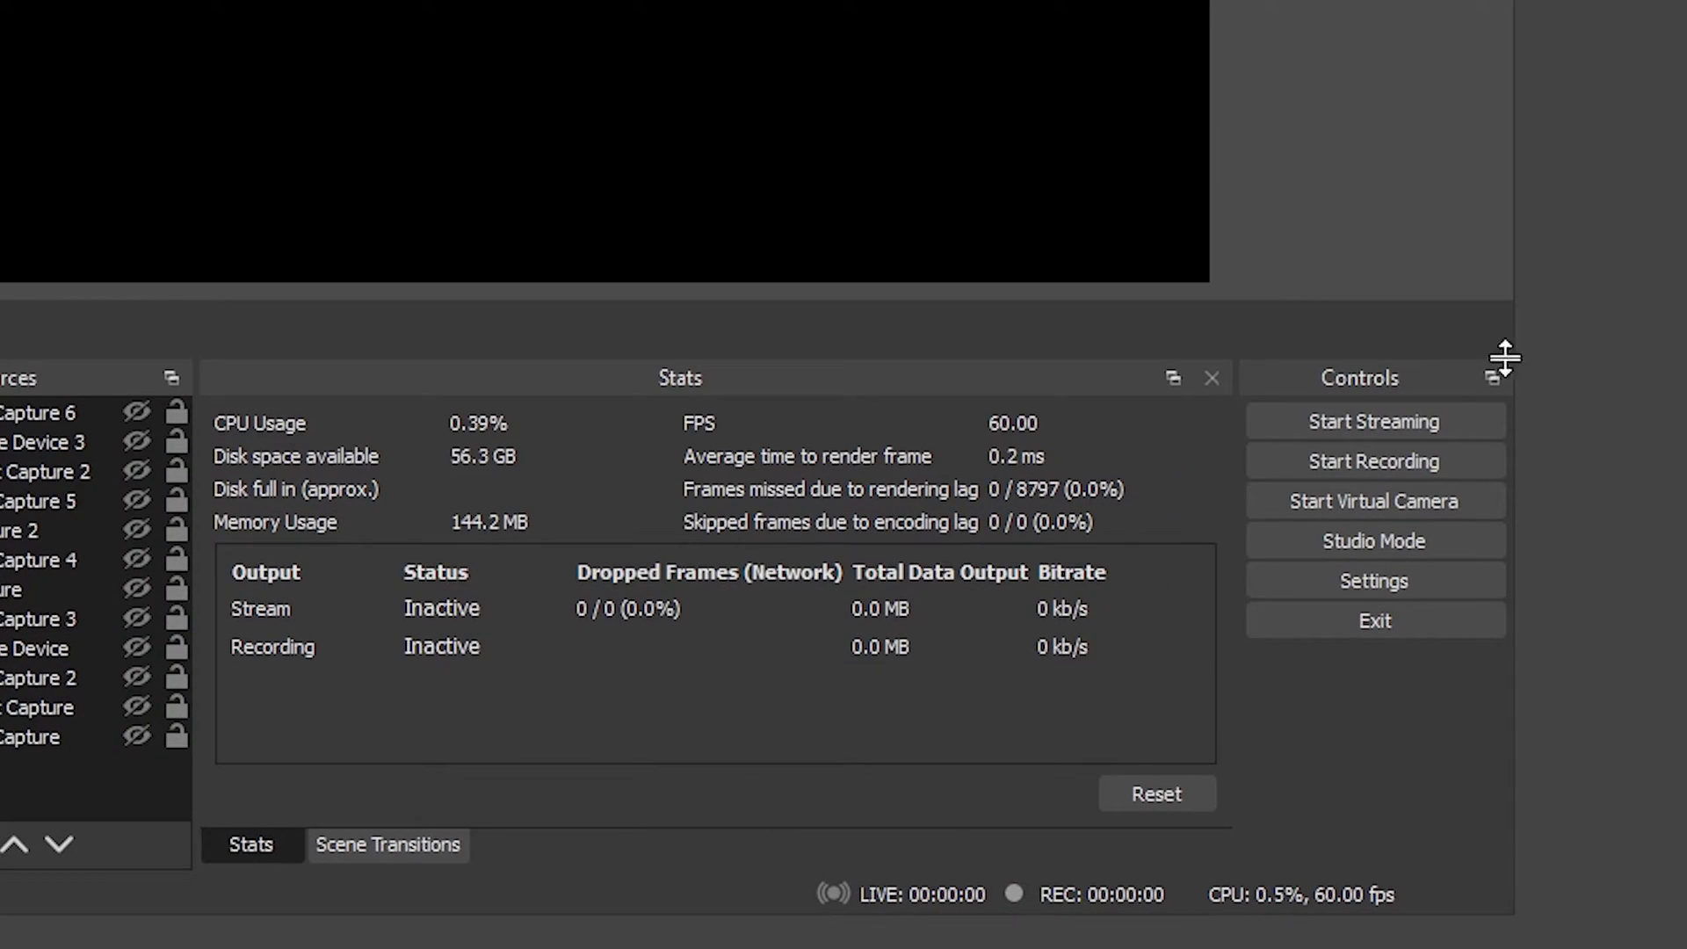
left_click(1322, 584)
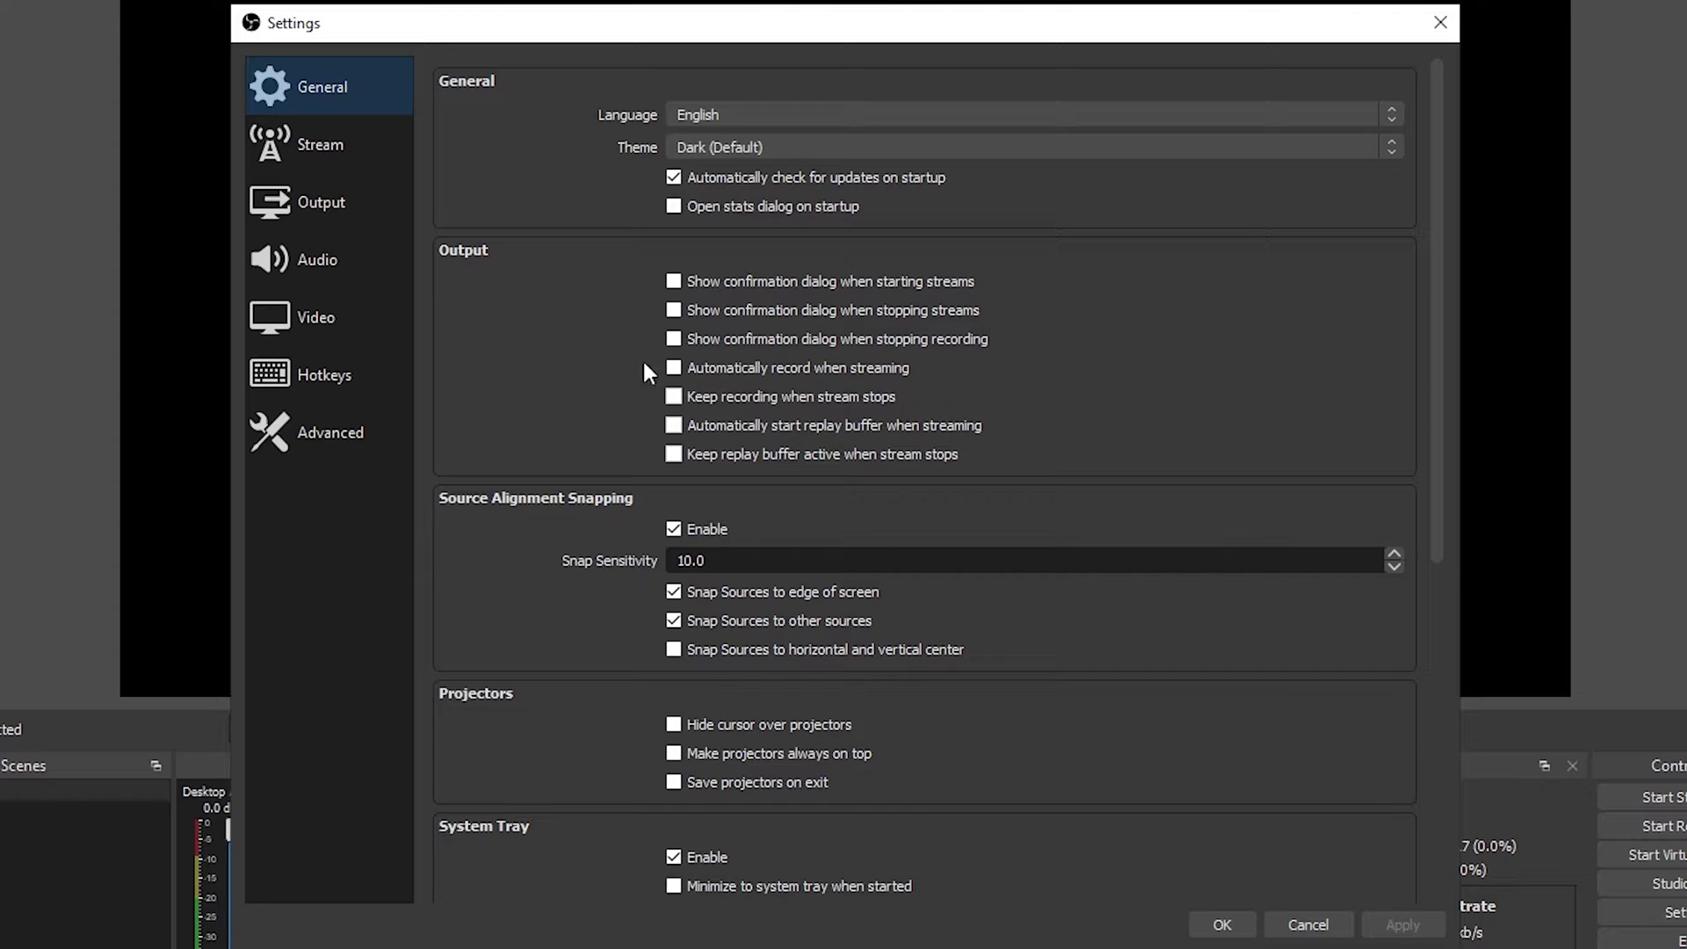
left_click(349, 193)
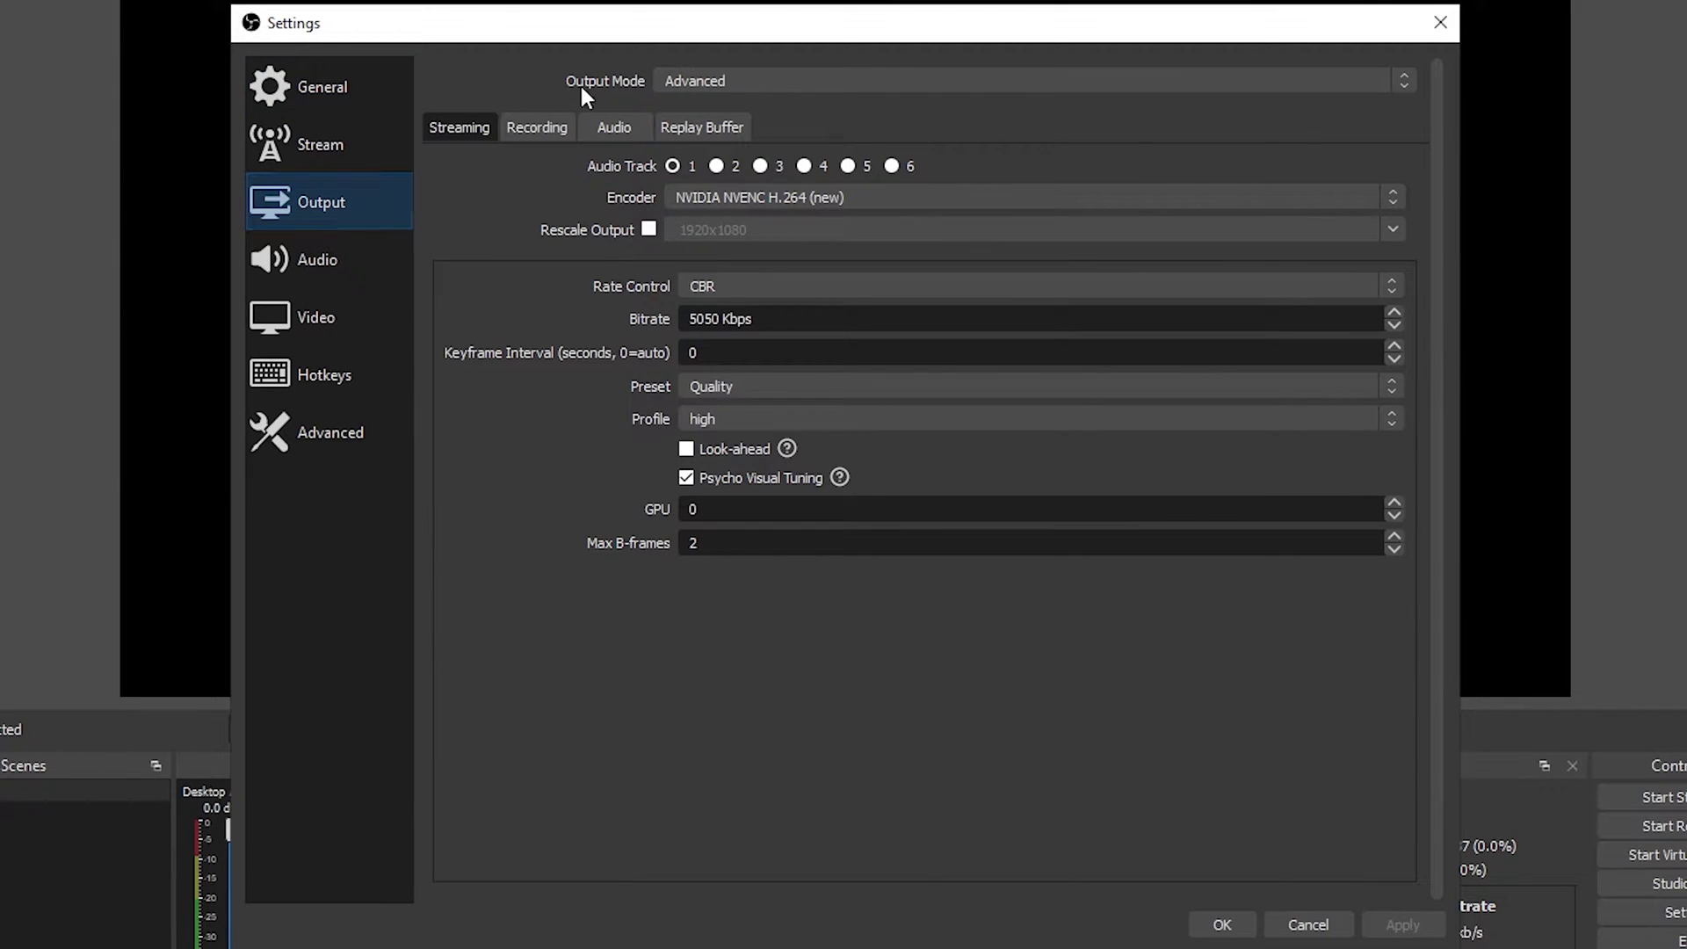
left_click(696, 86)
left_click(729, 102)
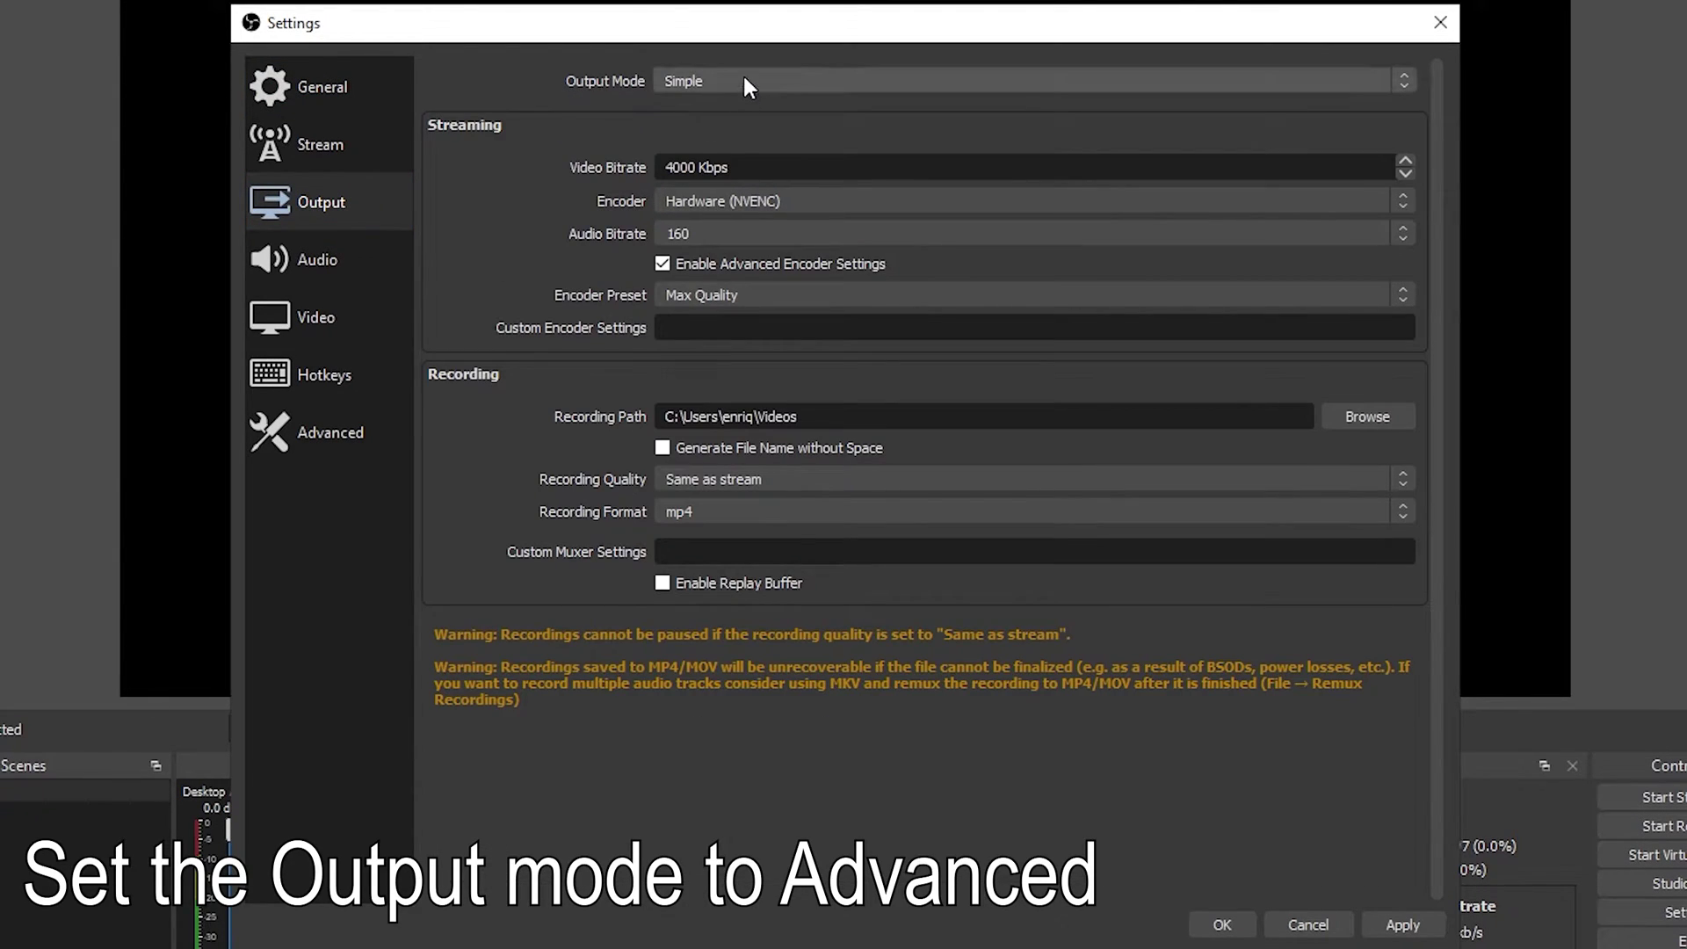
left_click(741, 78)
left_click(717, 118)
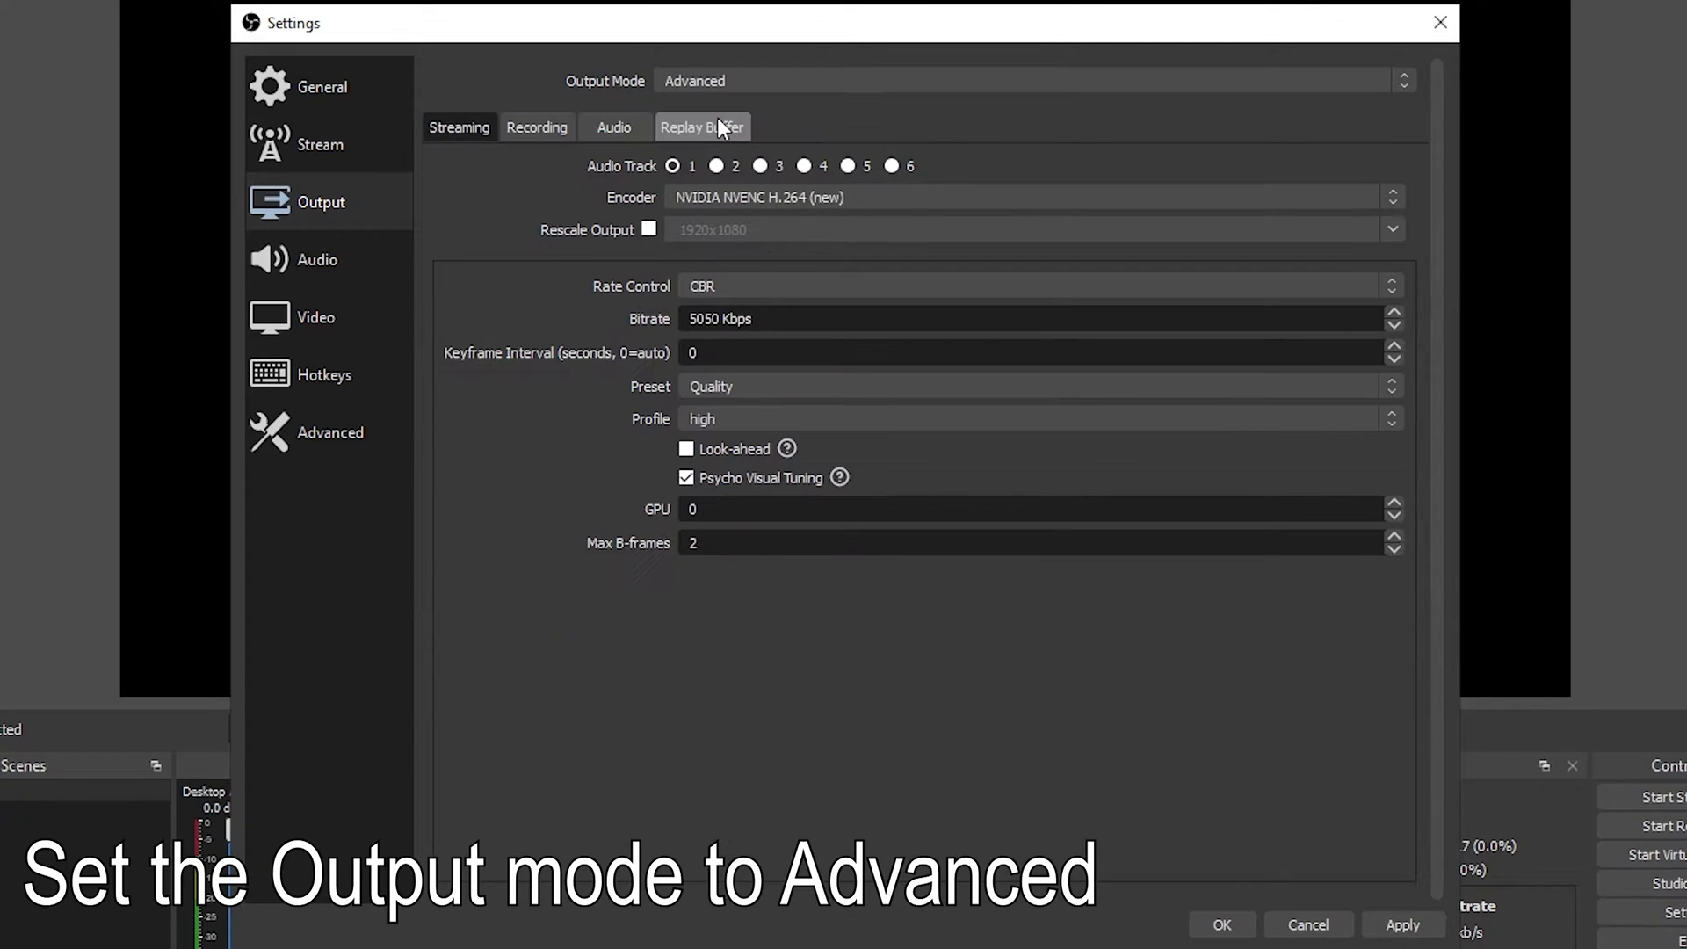
Show the advanced Recording settings and keep mp4 as the recording format
left_click(541, 129)
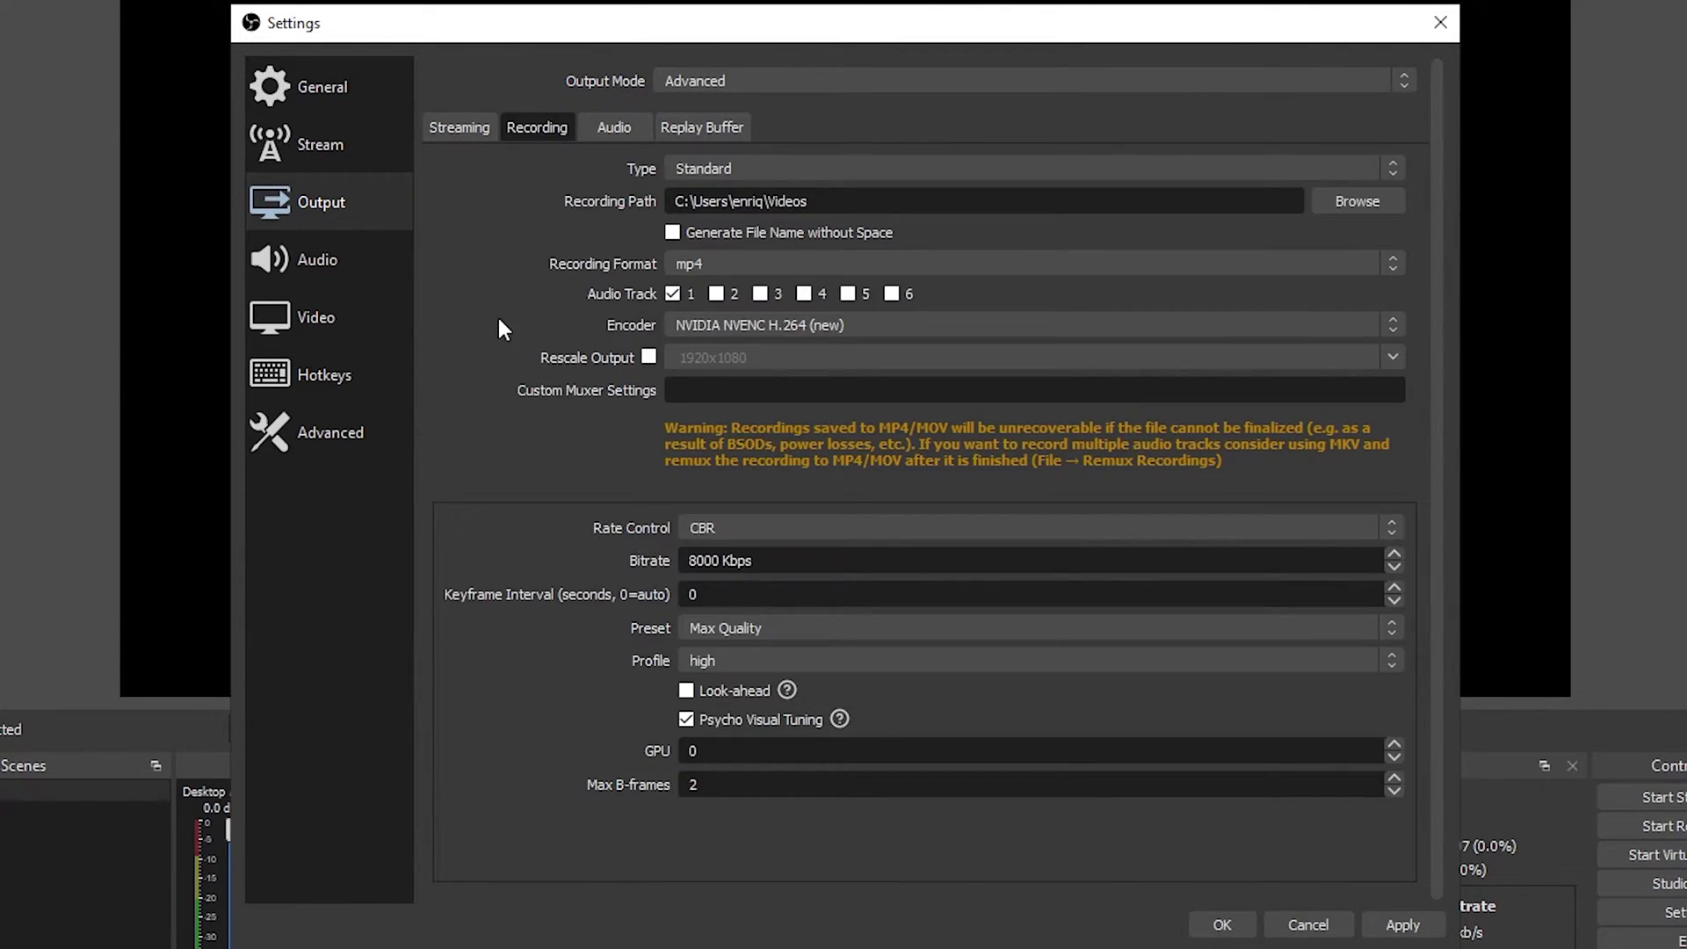
left_click(852, 260)
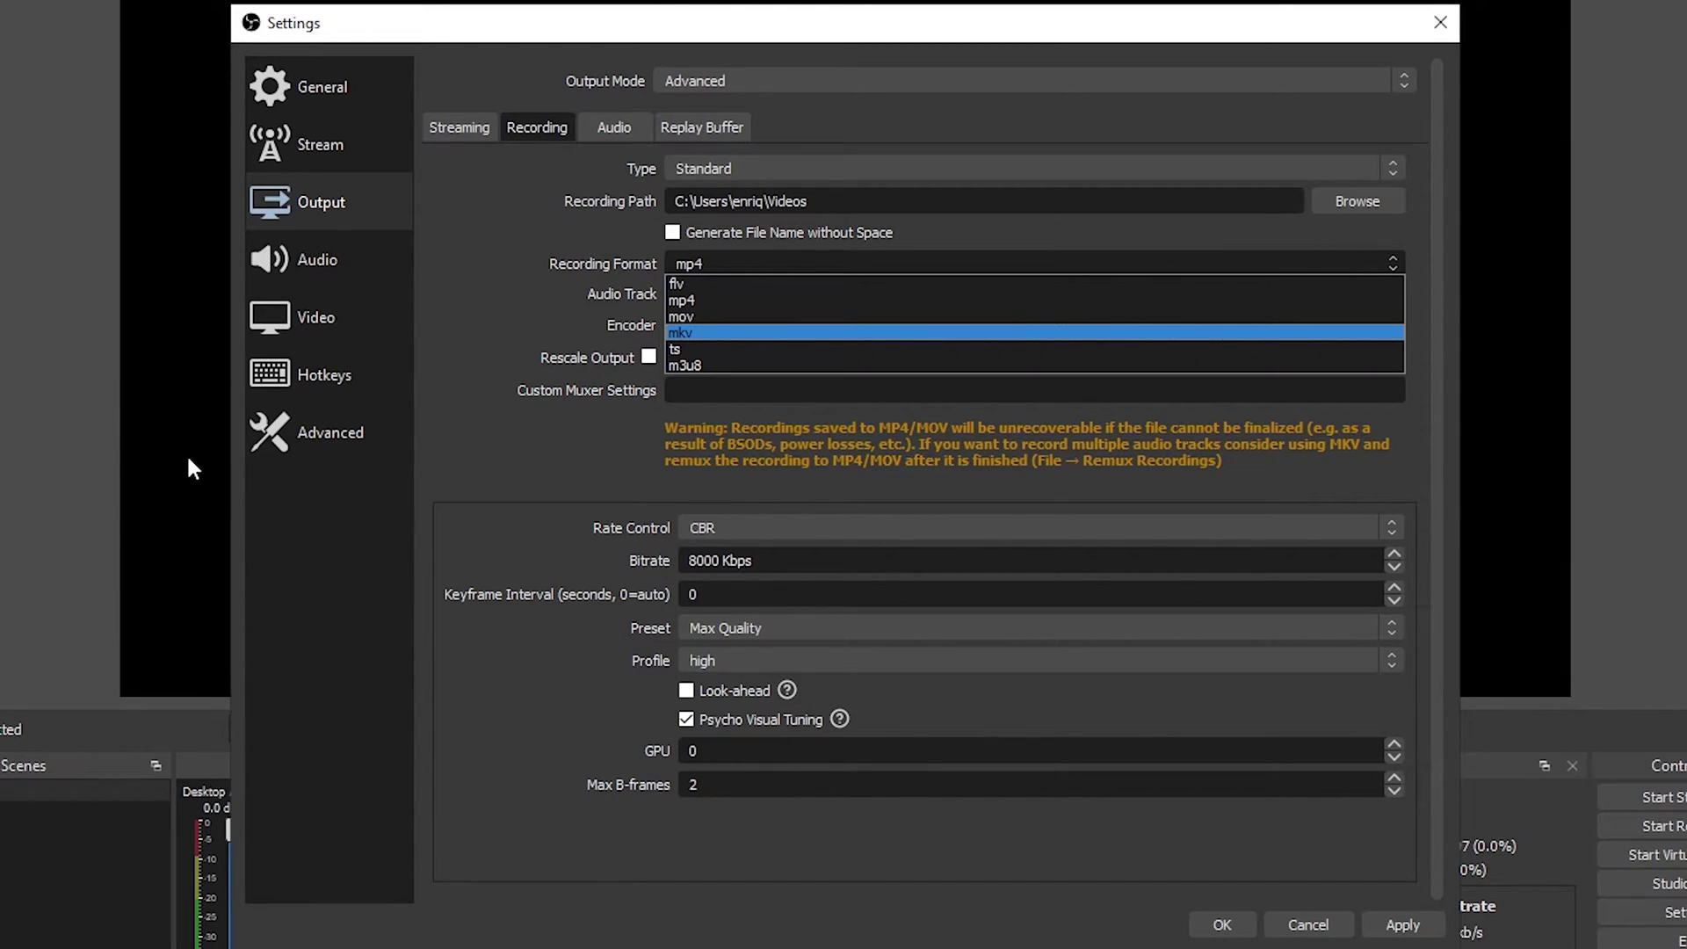
left_click(640, 361)
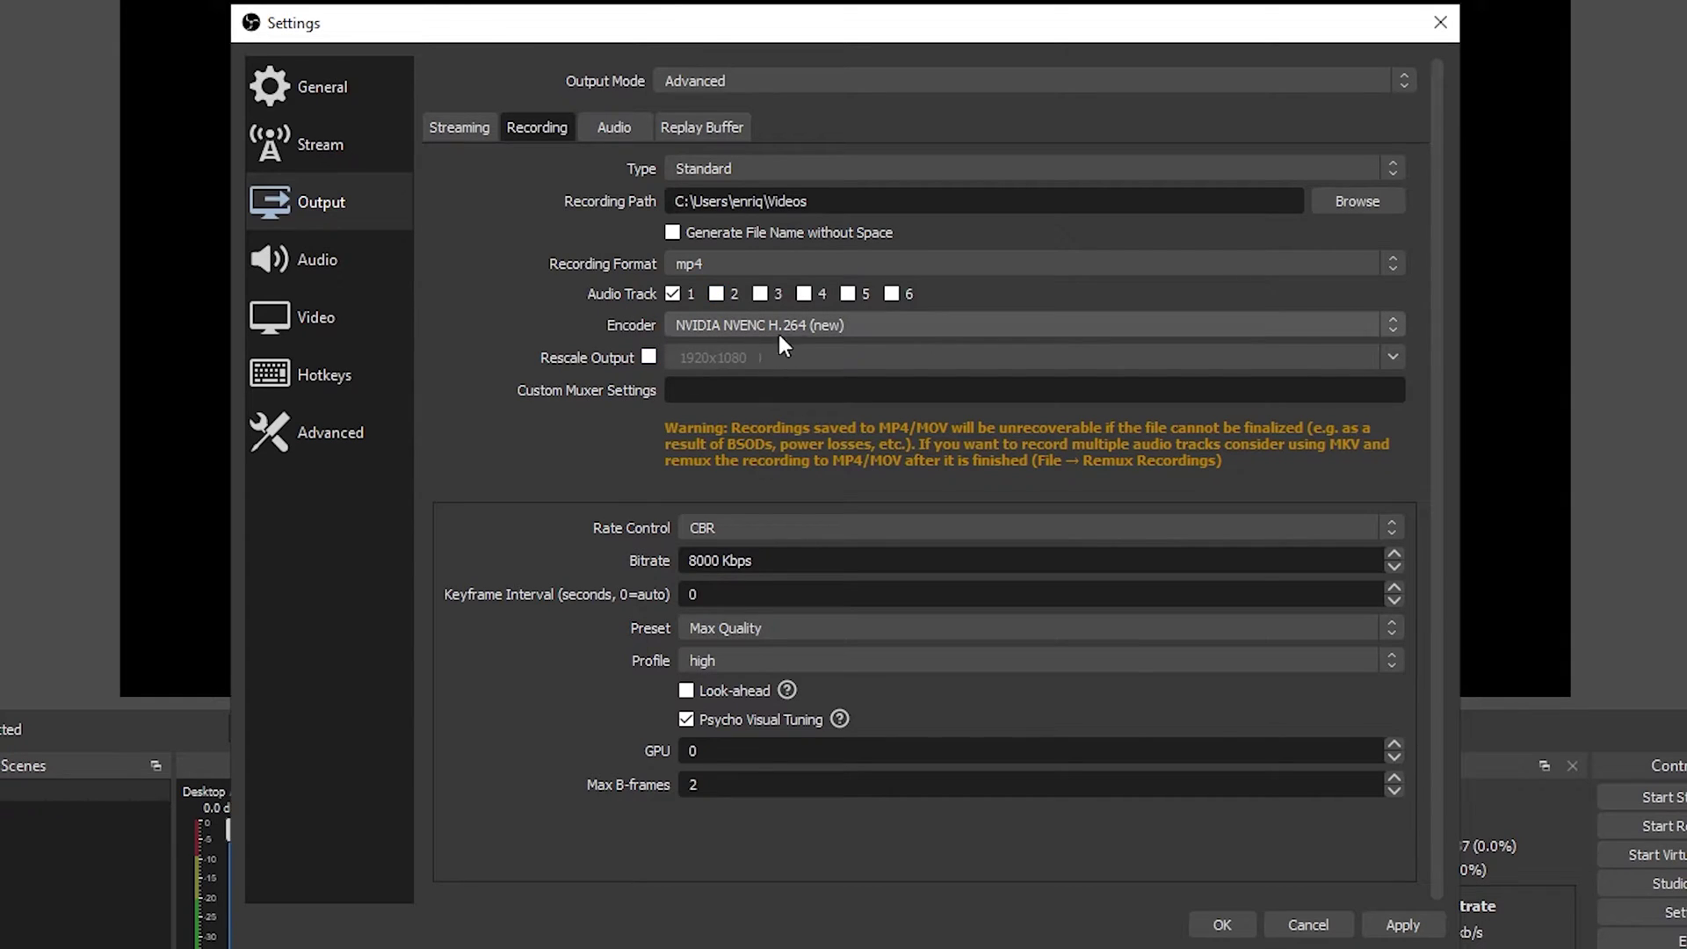
Change the recording encoder from NVIDIA NVENC H.264 to x264
left_click(821, 328)
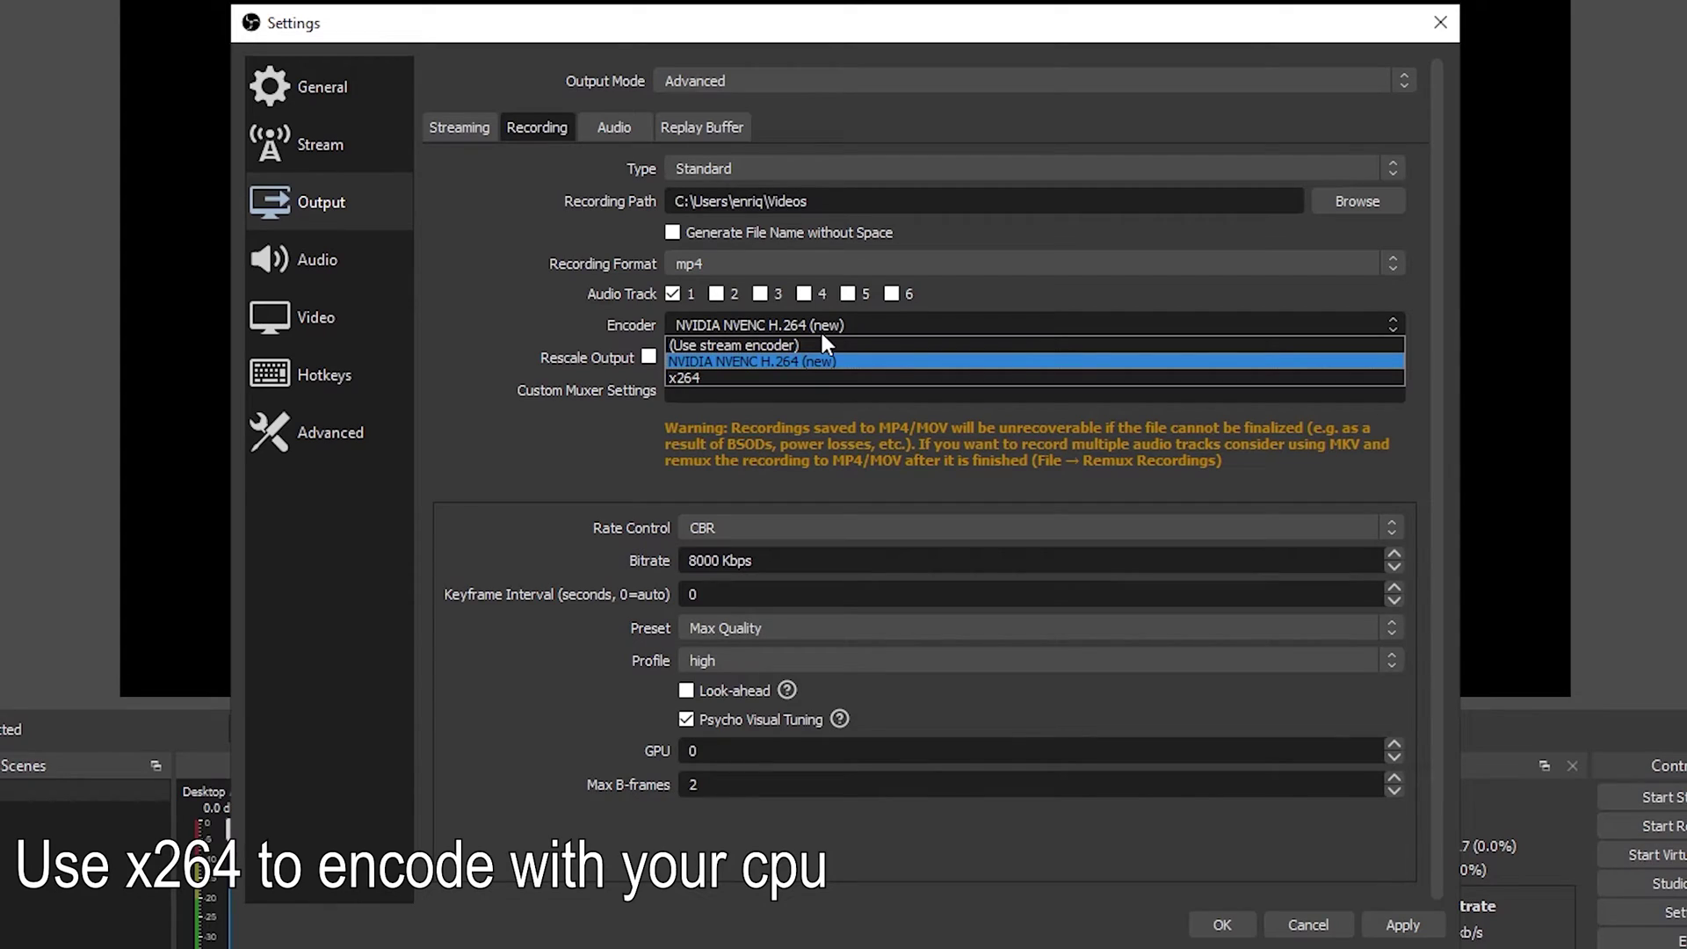
left_click(704, 376)
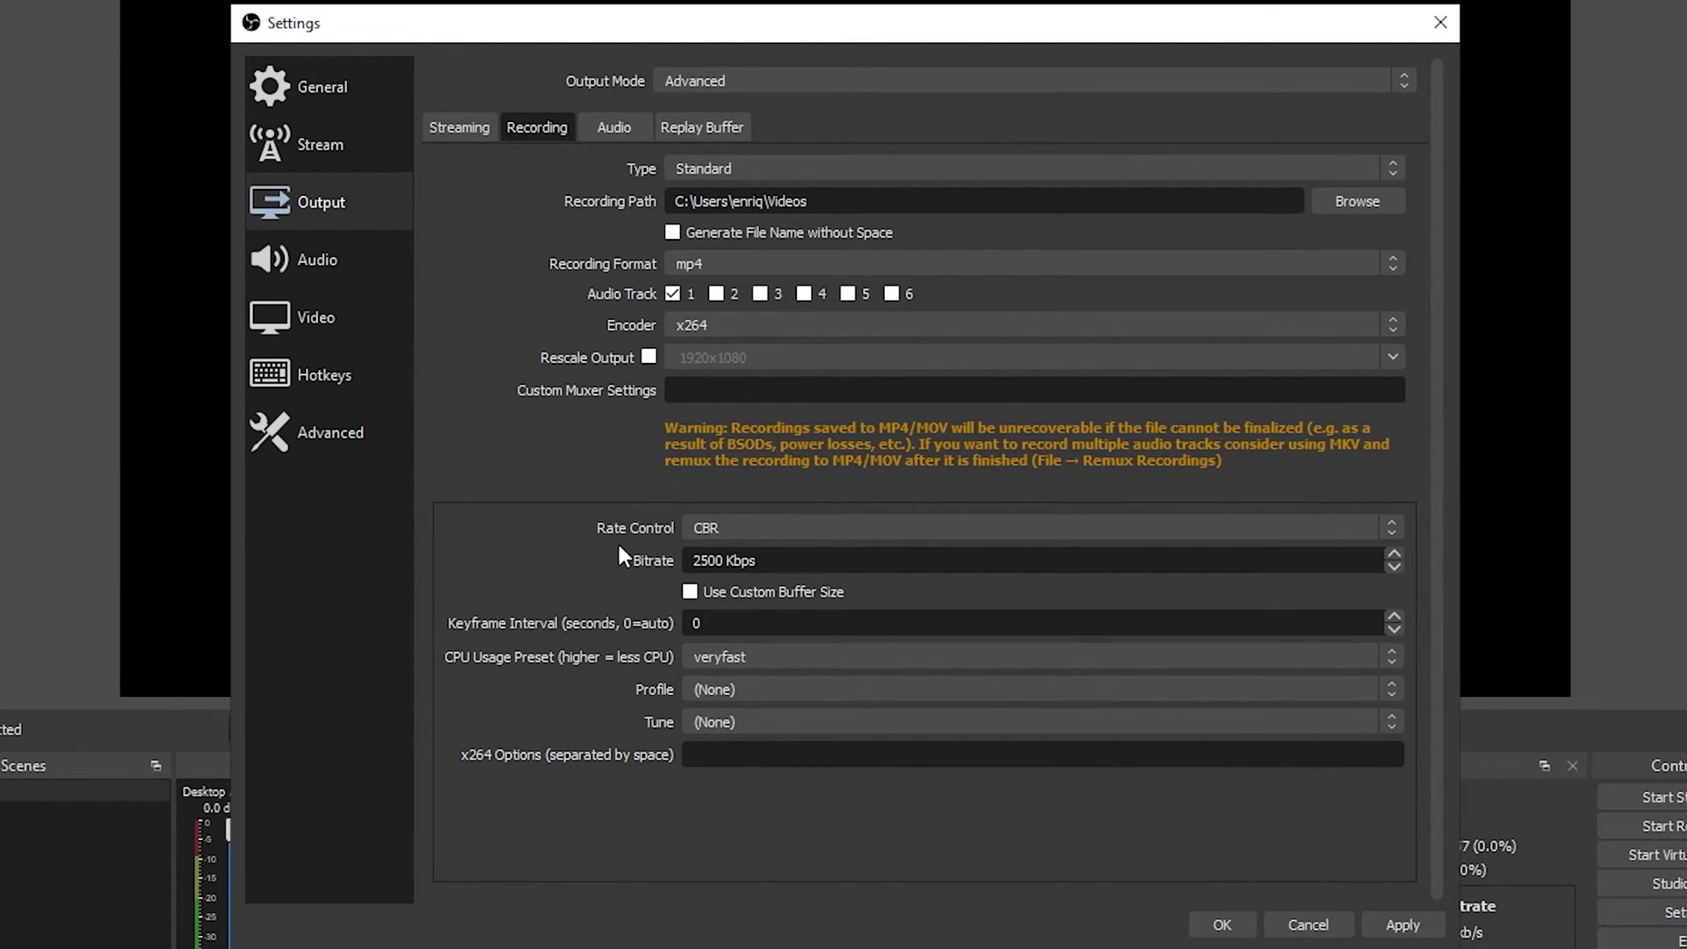
left_click(756, 531)
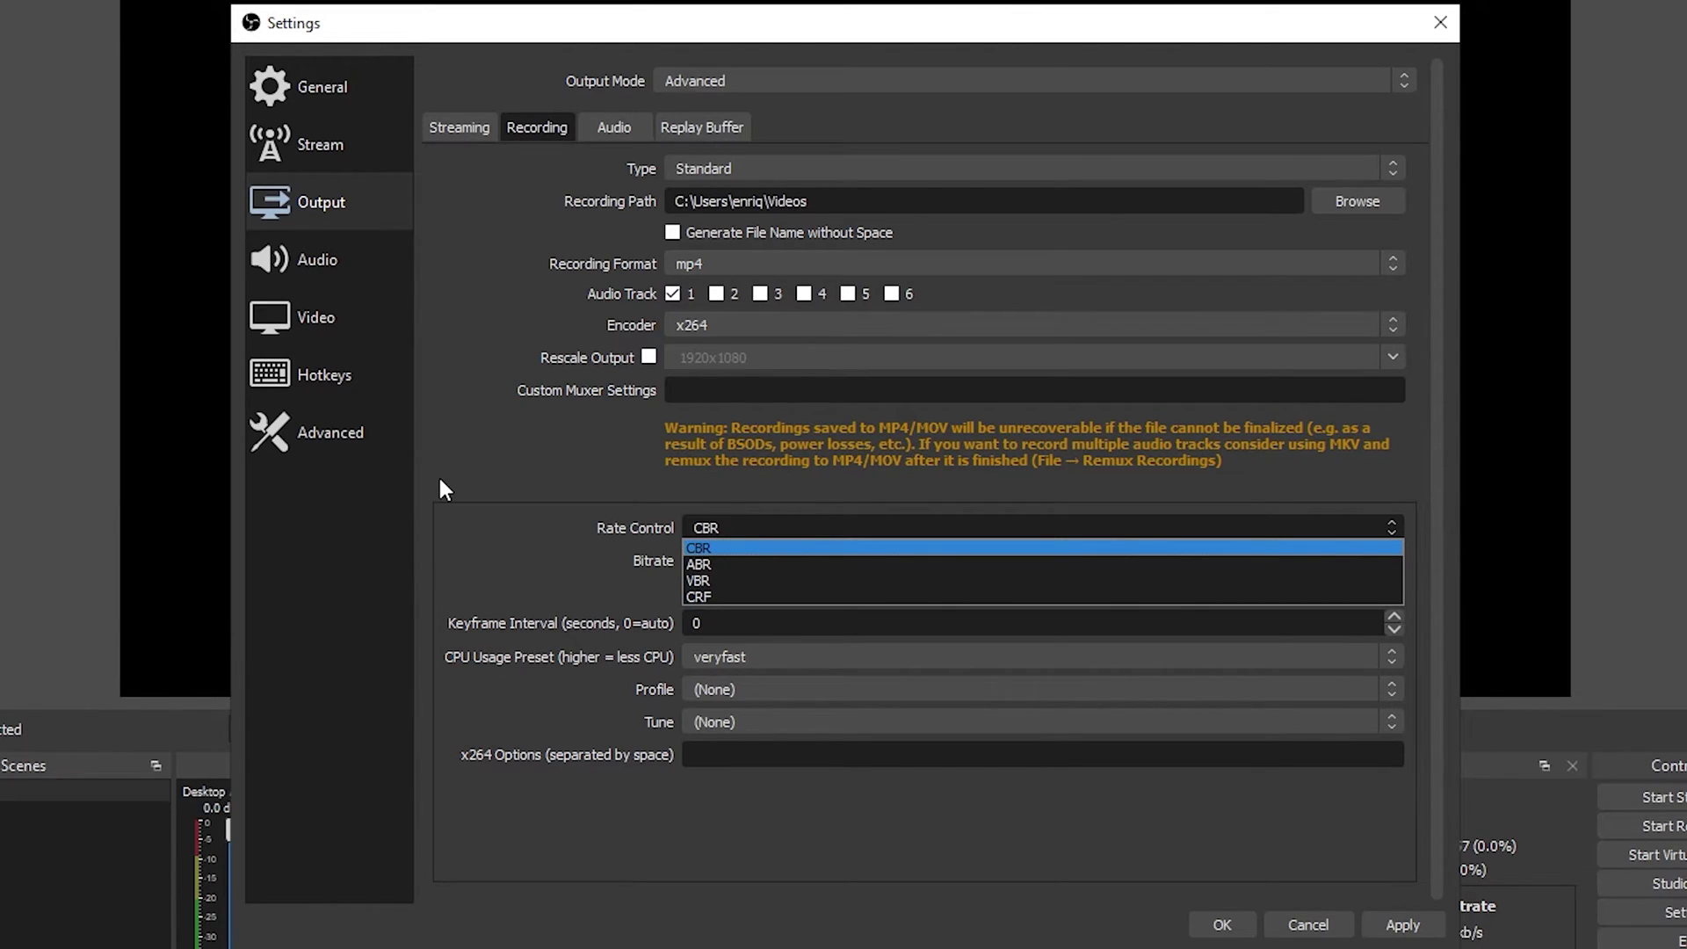
left_click(702, 548)
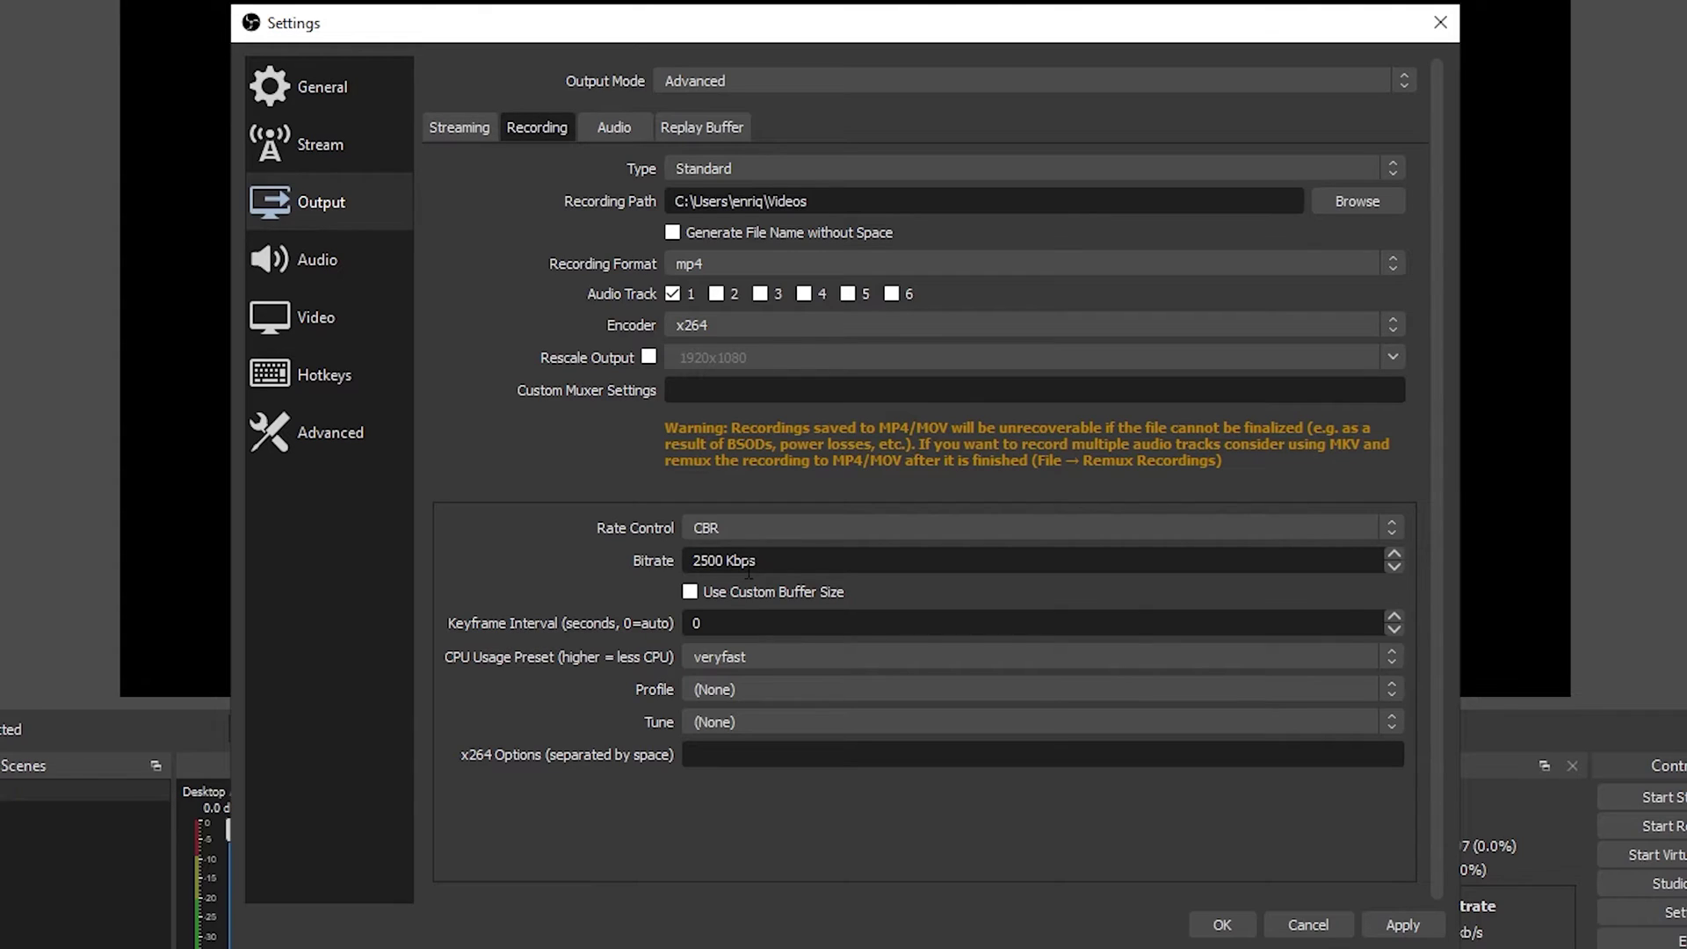
Enable Use Custom Buffer Size and set the x264 CPU Usage Preset to superfast
left_click(691, 592)
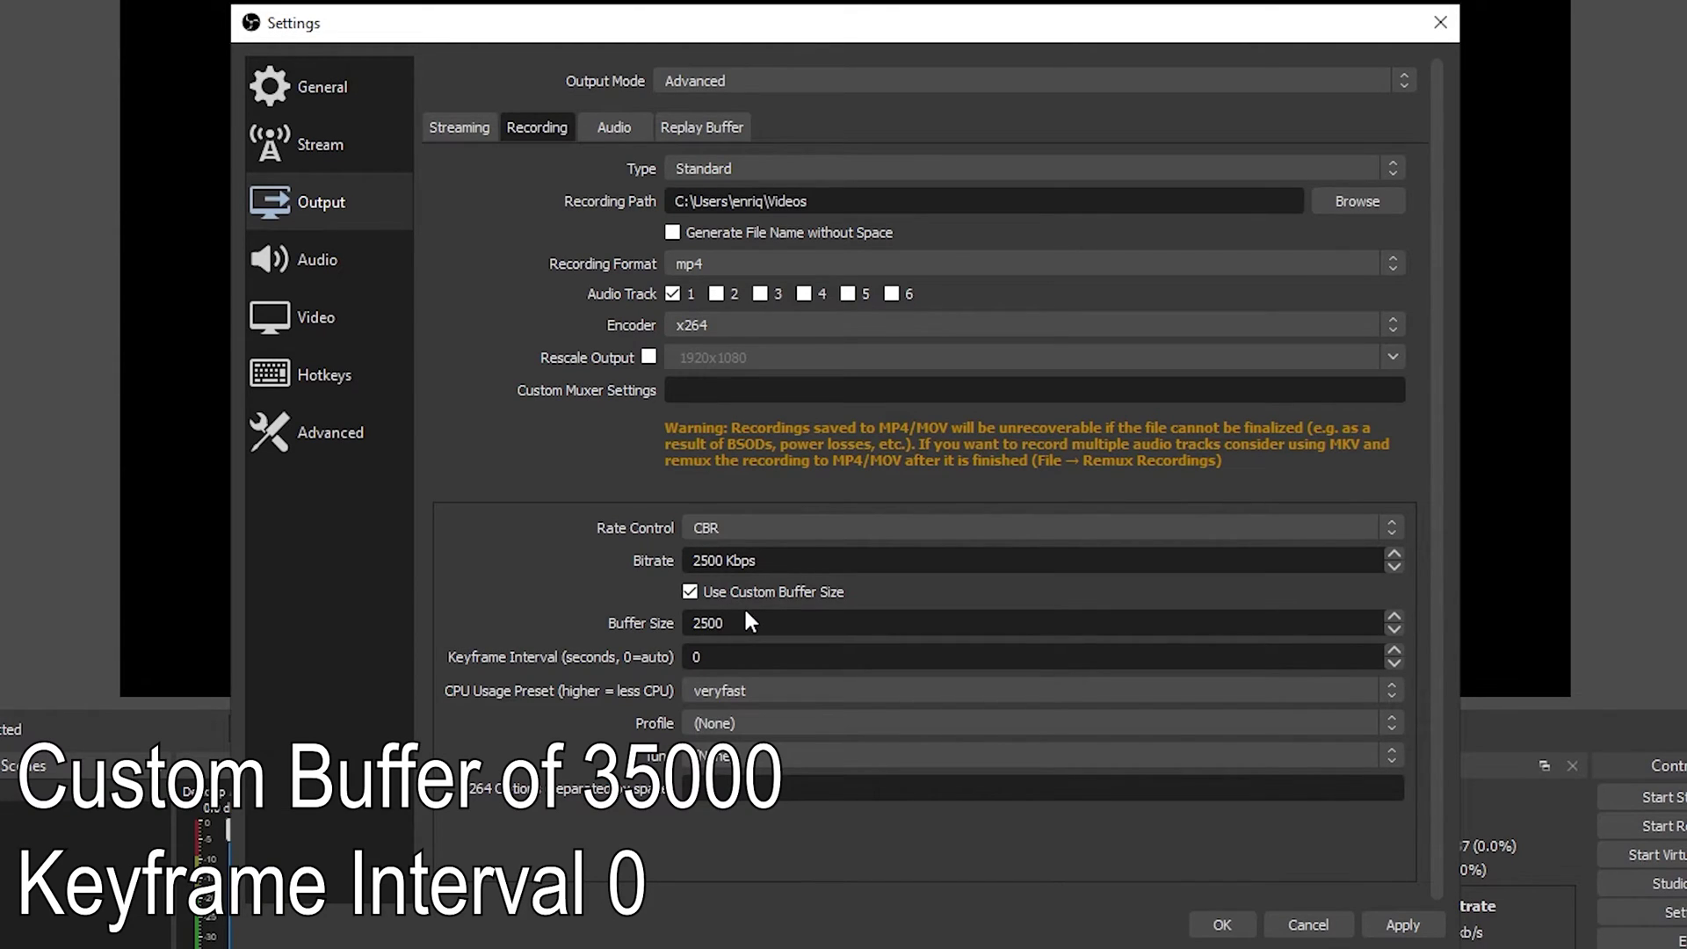
left_click(690, 591)
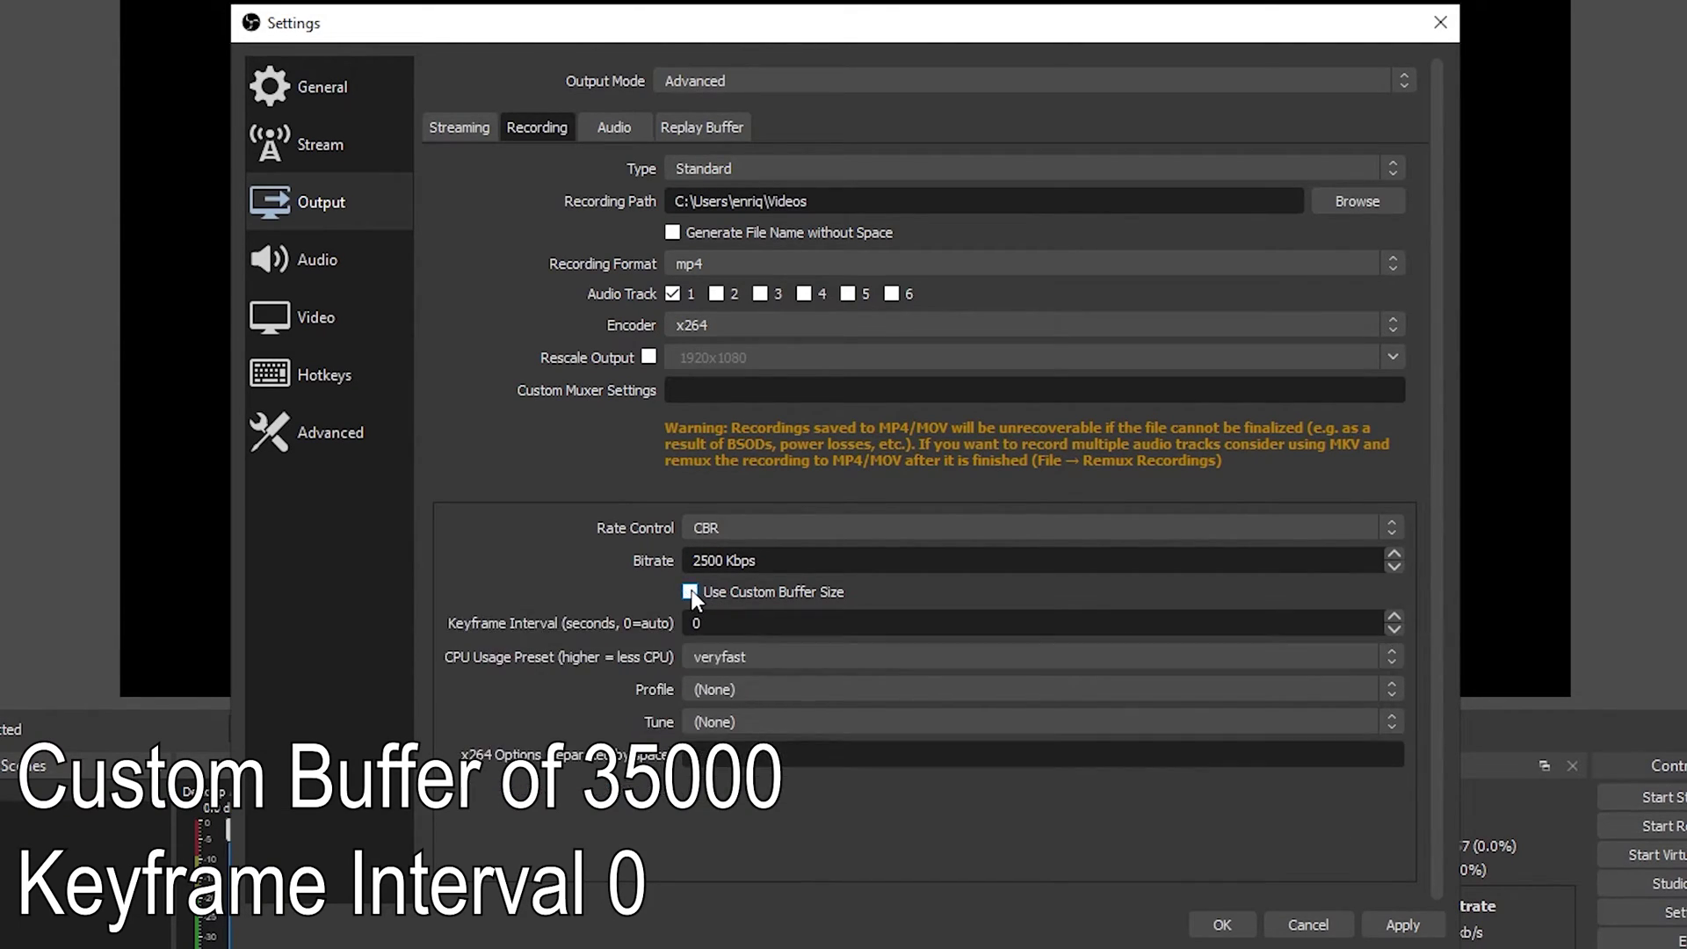
left_click(690, 591)
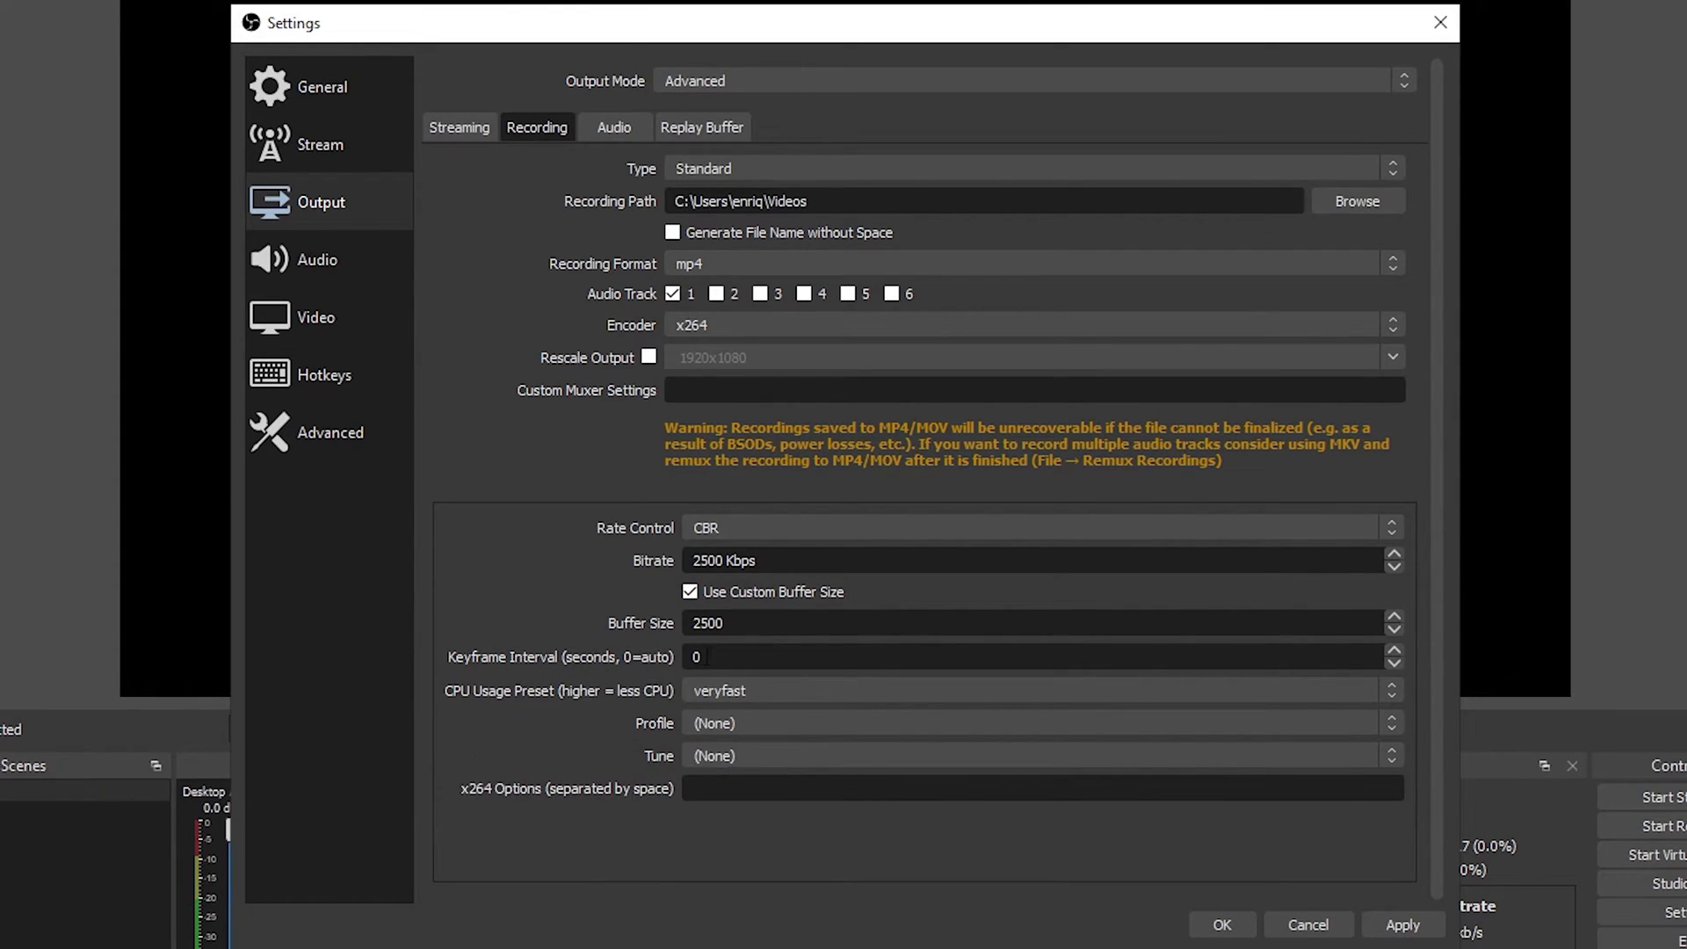
left_click(716, 690)
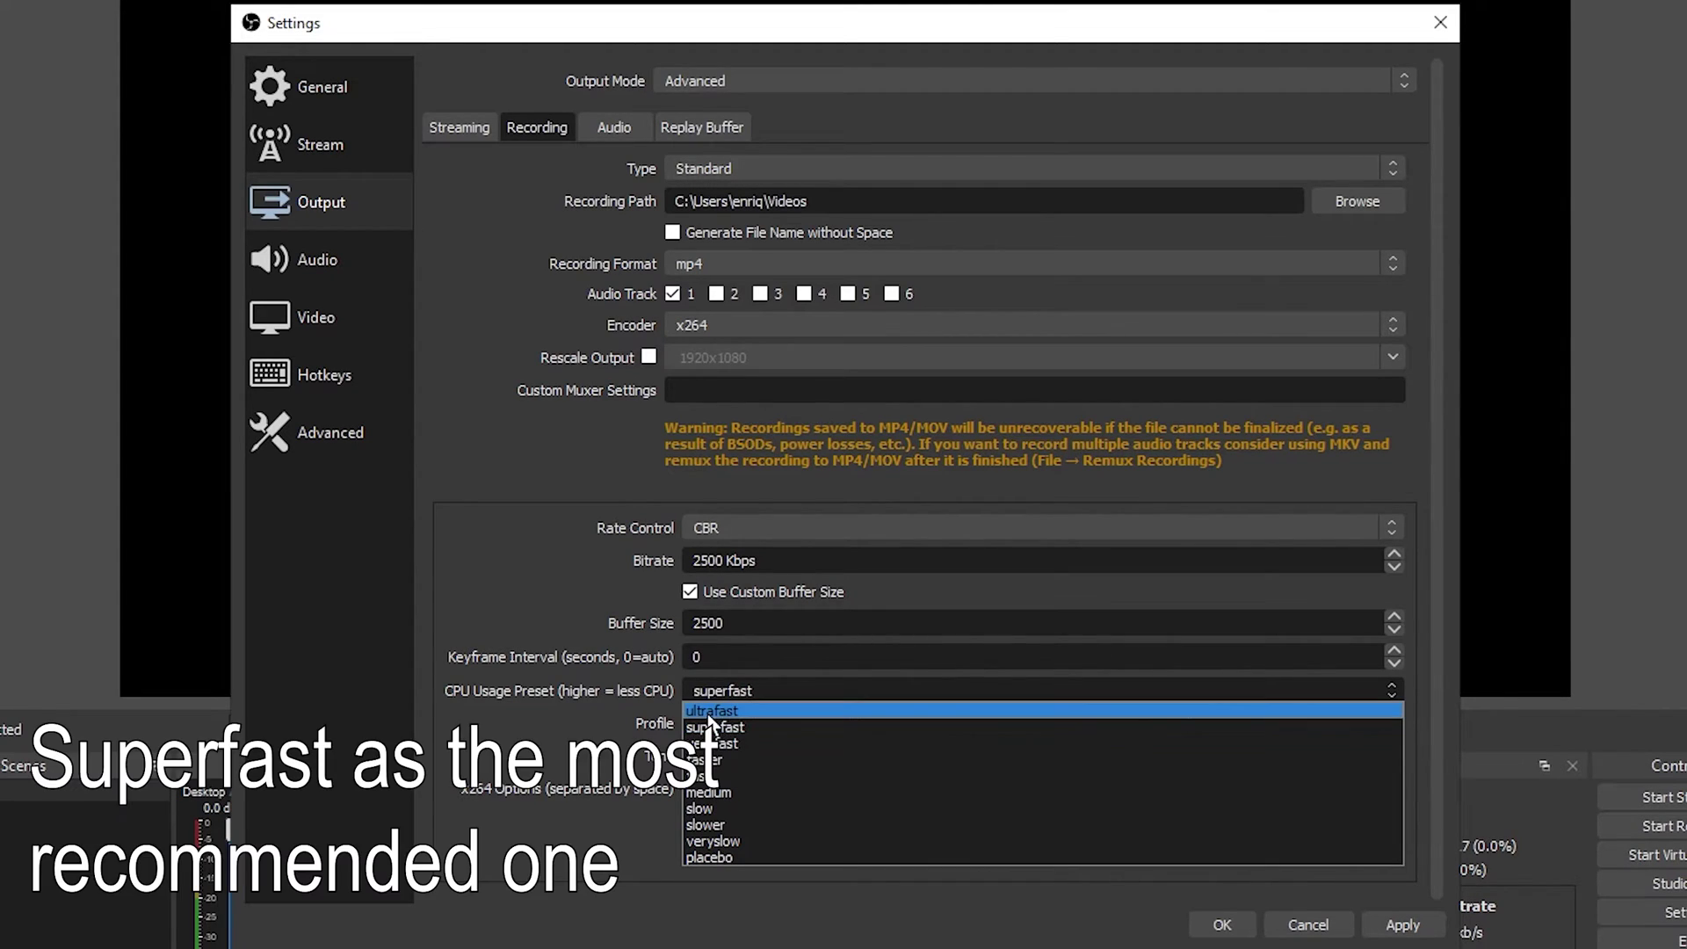
left_click(494, 720)
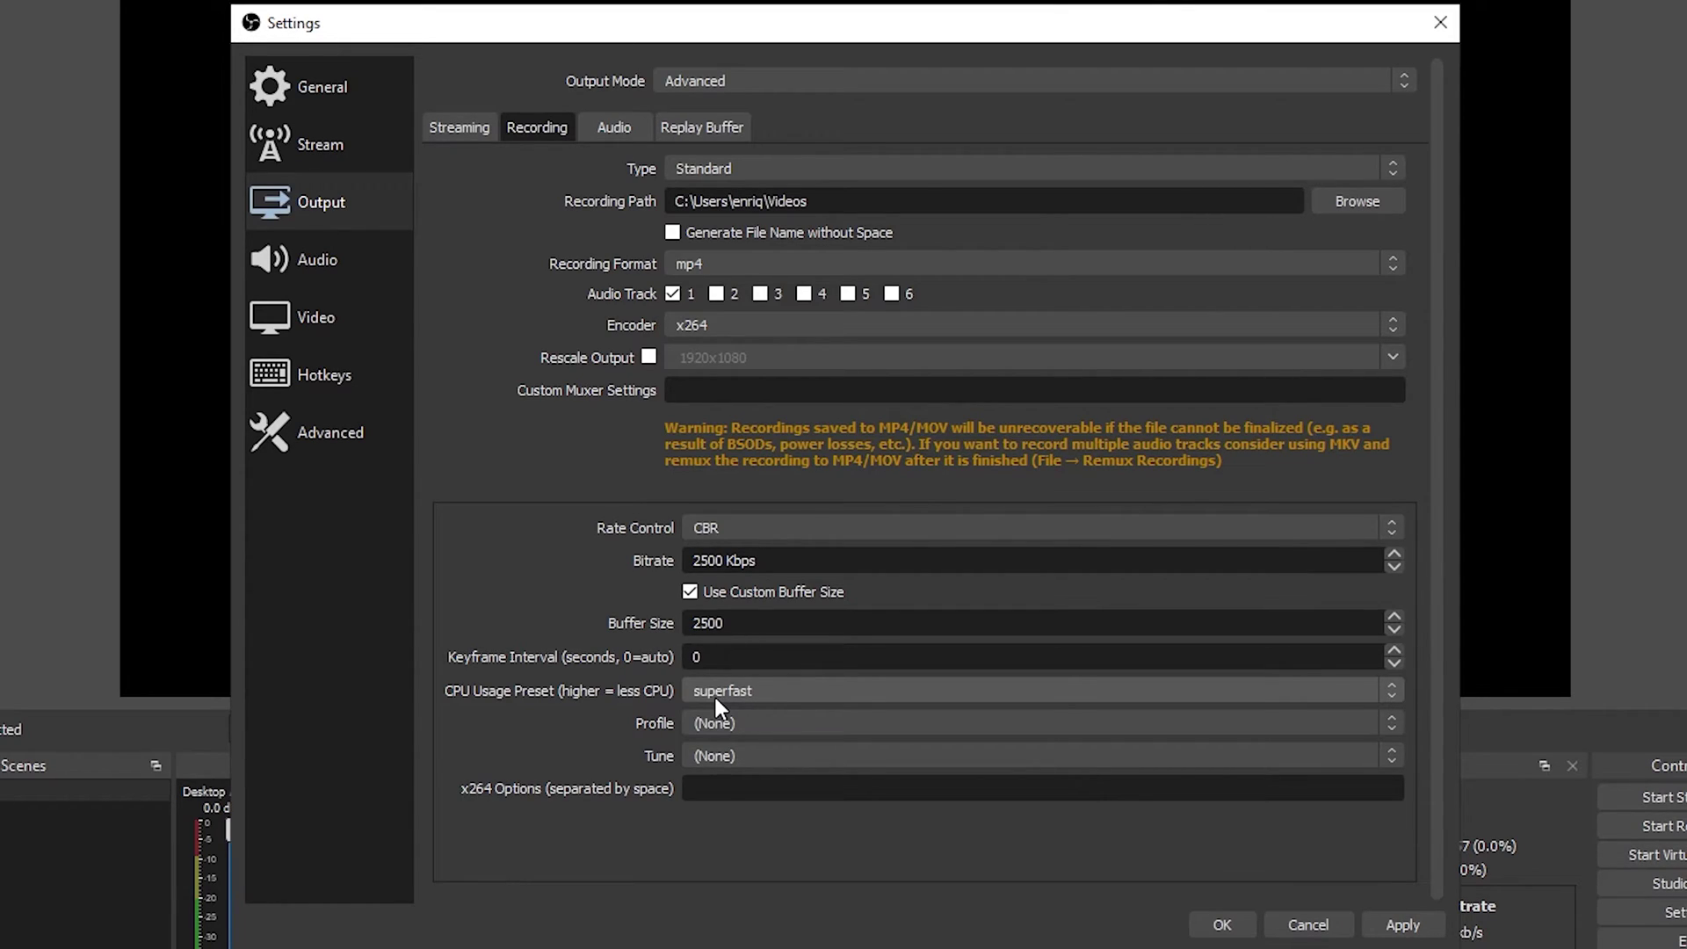
Set the x264 Profile to high and the Tune to zerolatency
left_click(740, 720)
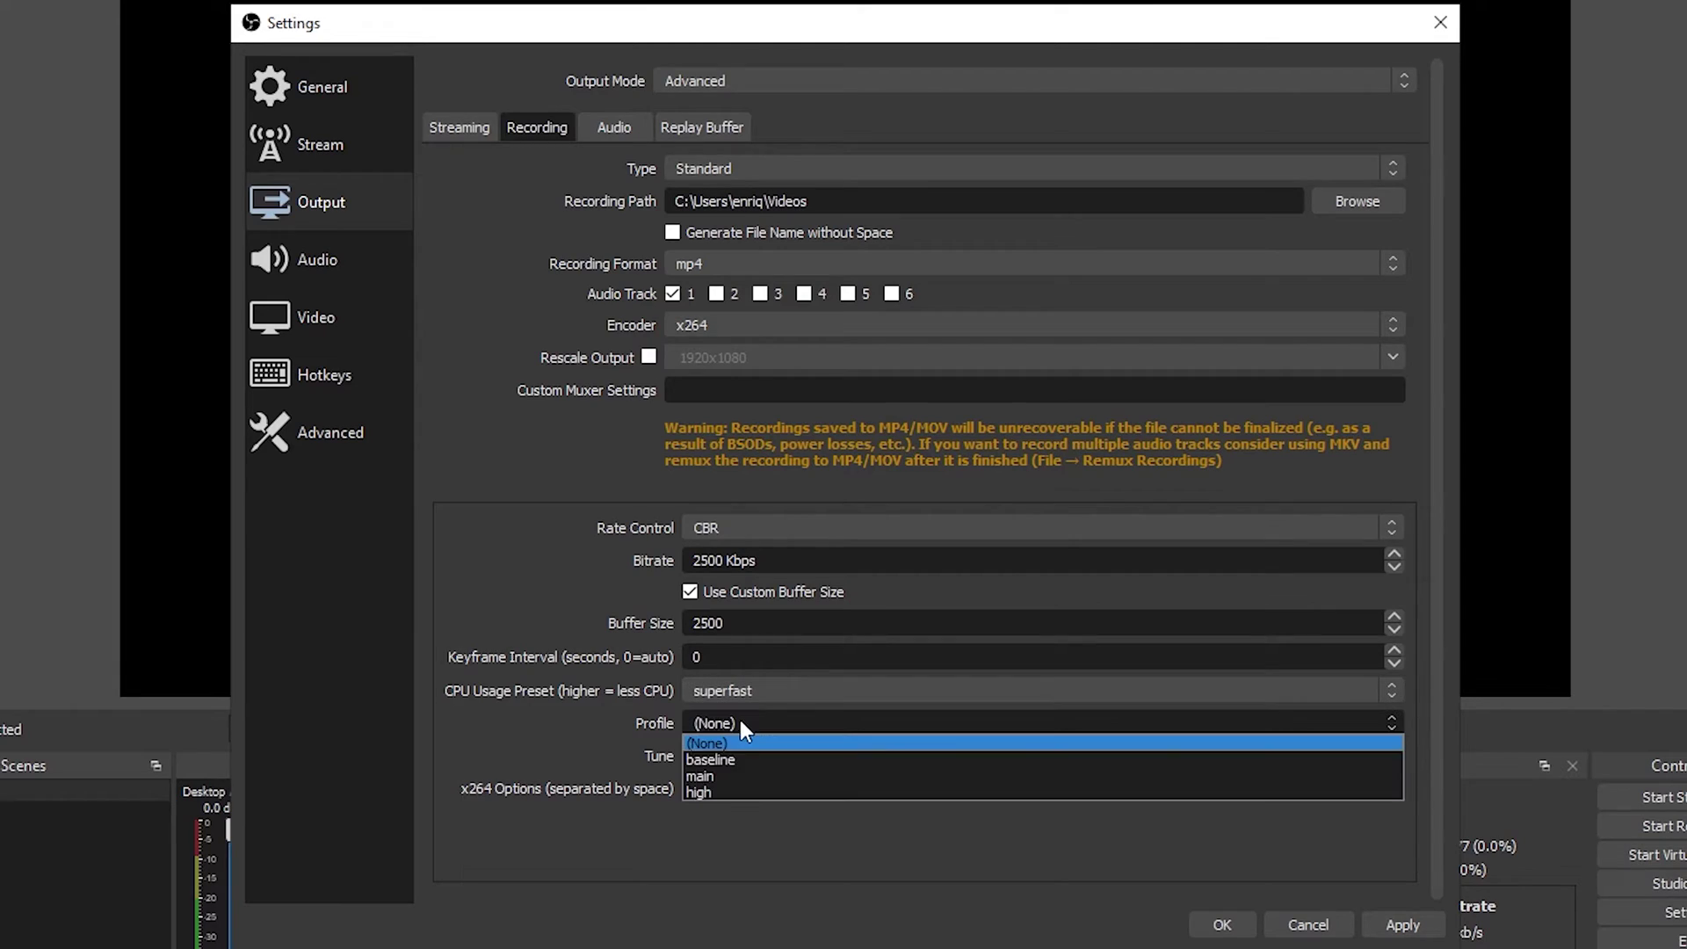
left_click(715, 789)
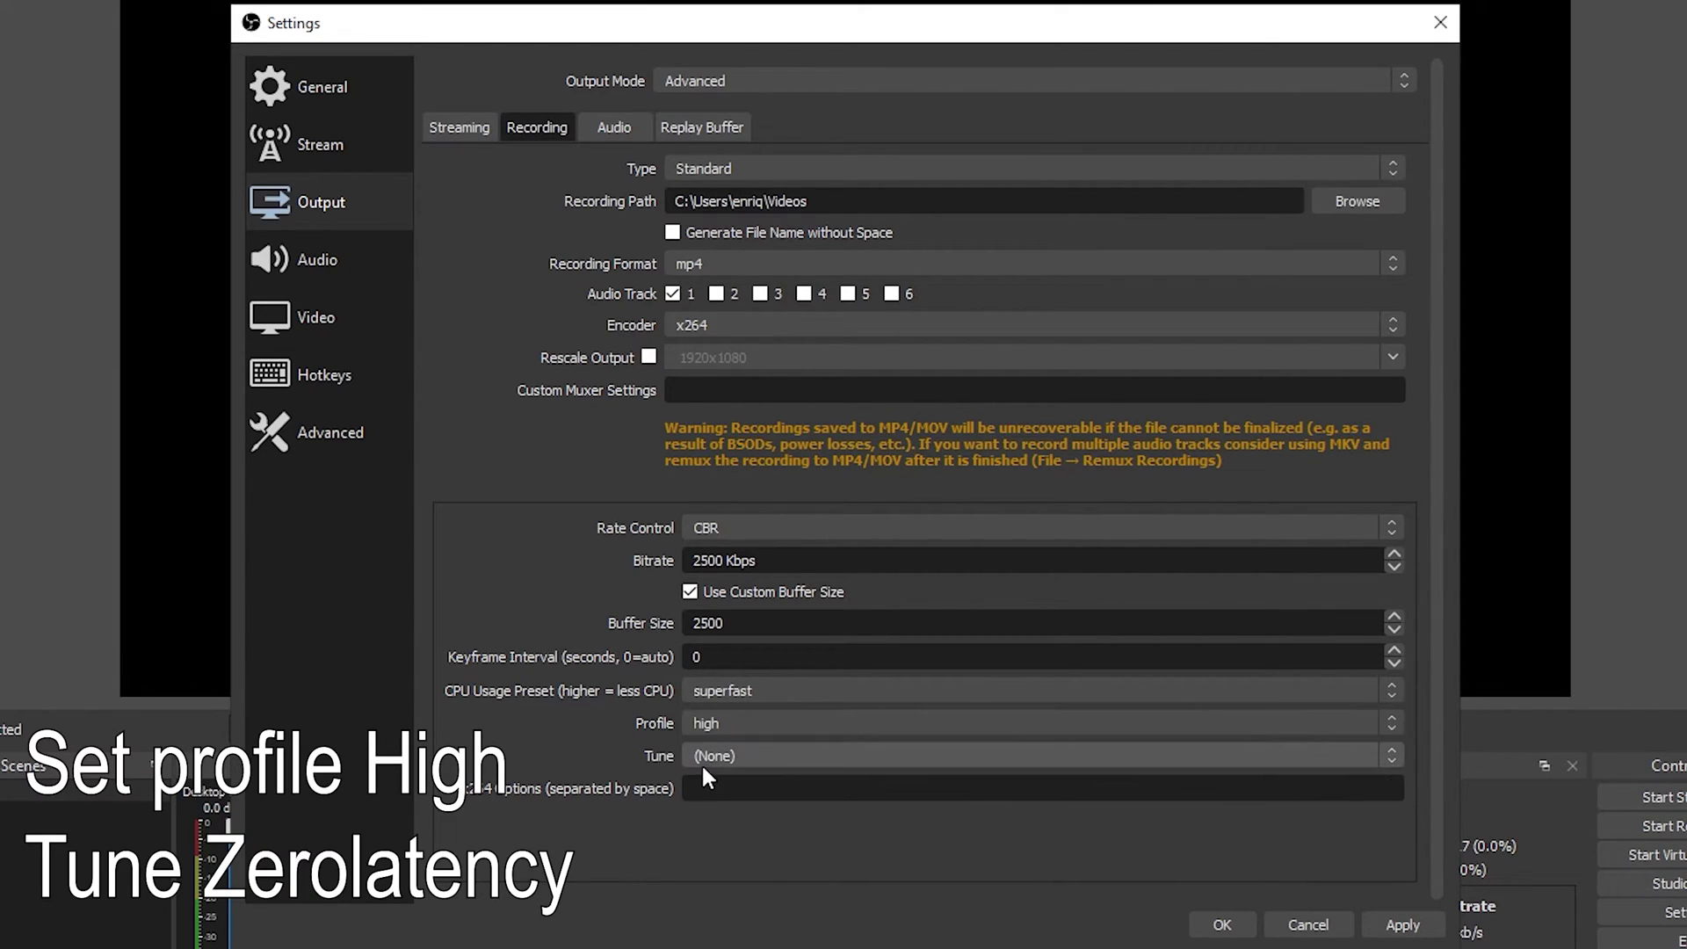
left_click(731, 757)
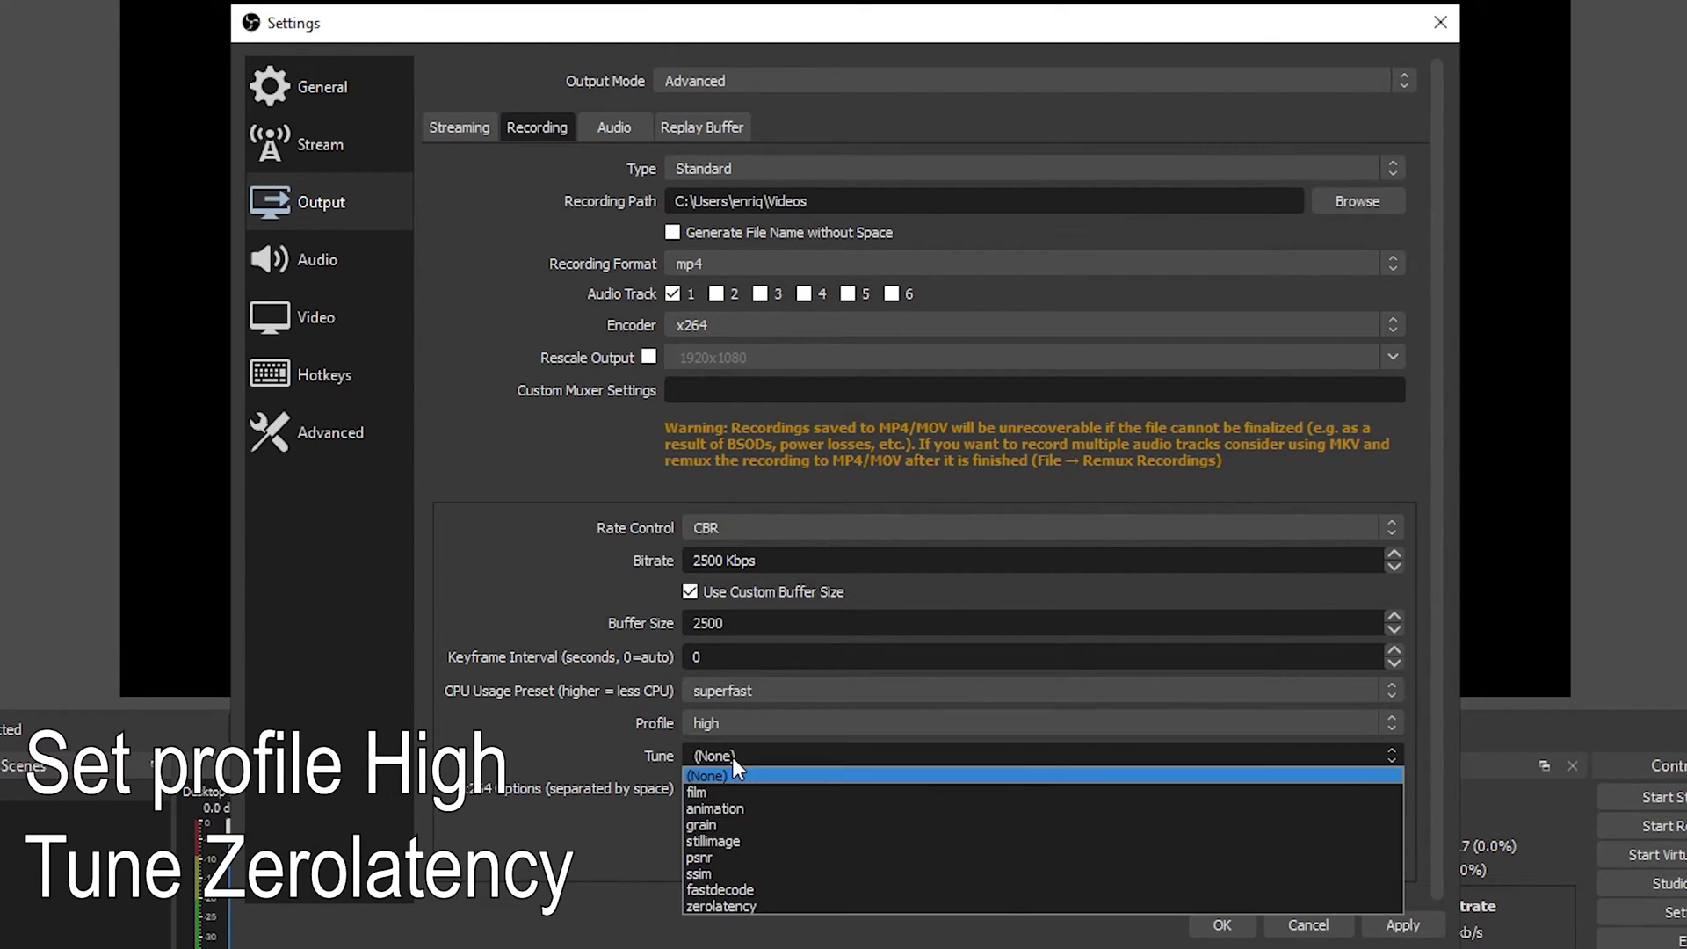
left_click(771, 903)
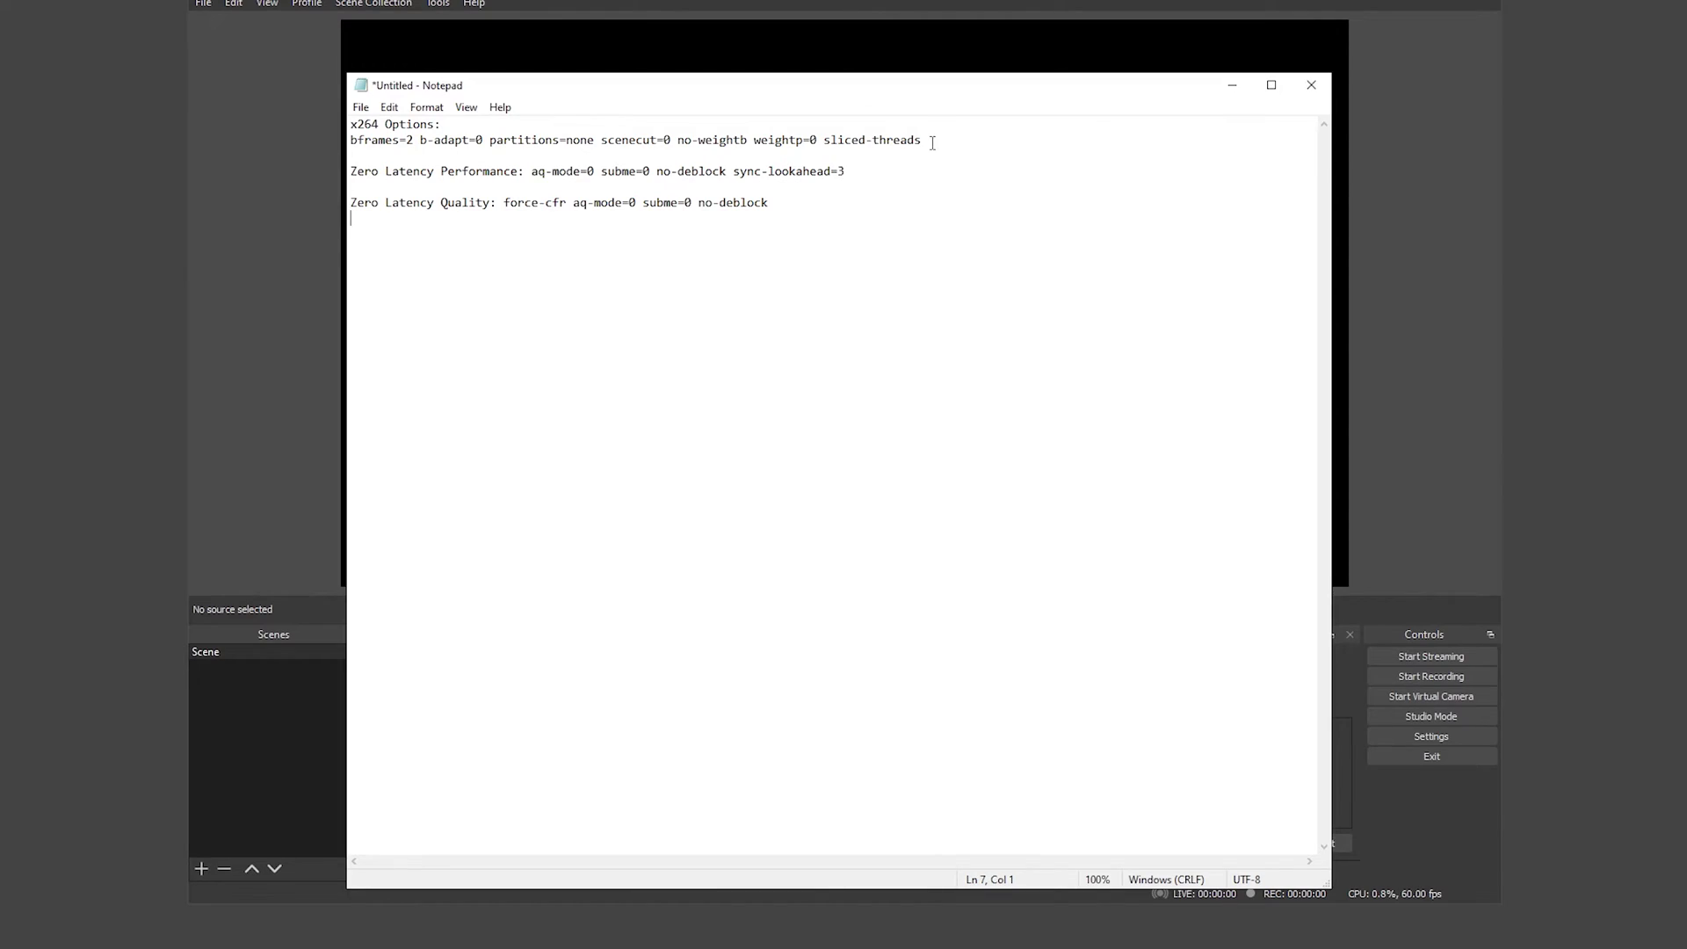
In Notepad, select and copy the x264 options line from bframes=2 to sliced-threads
left_click_drag(928, 140, 520, 140)
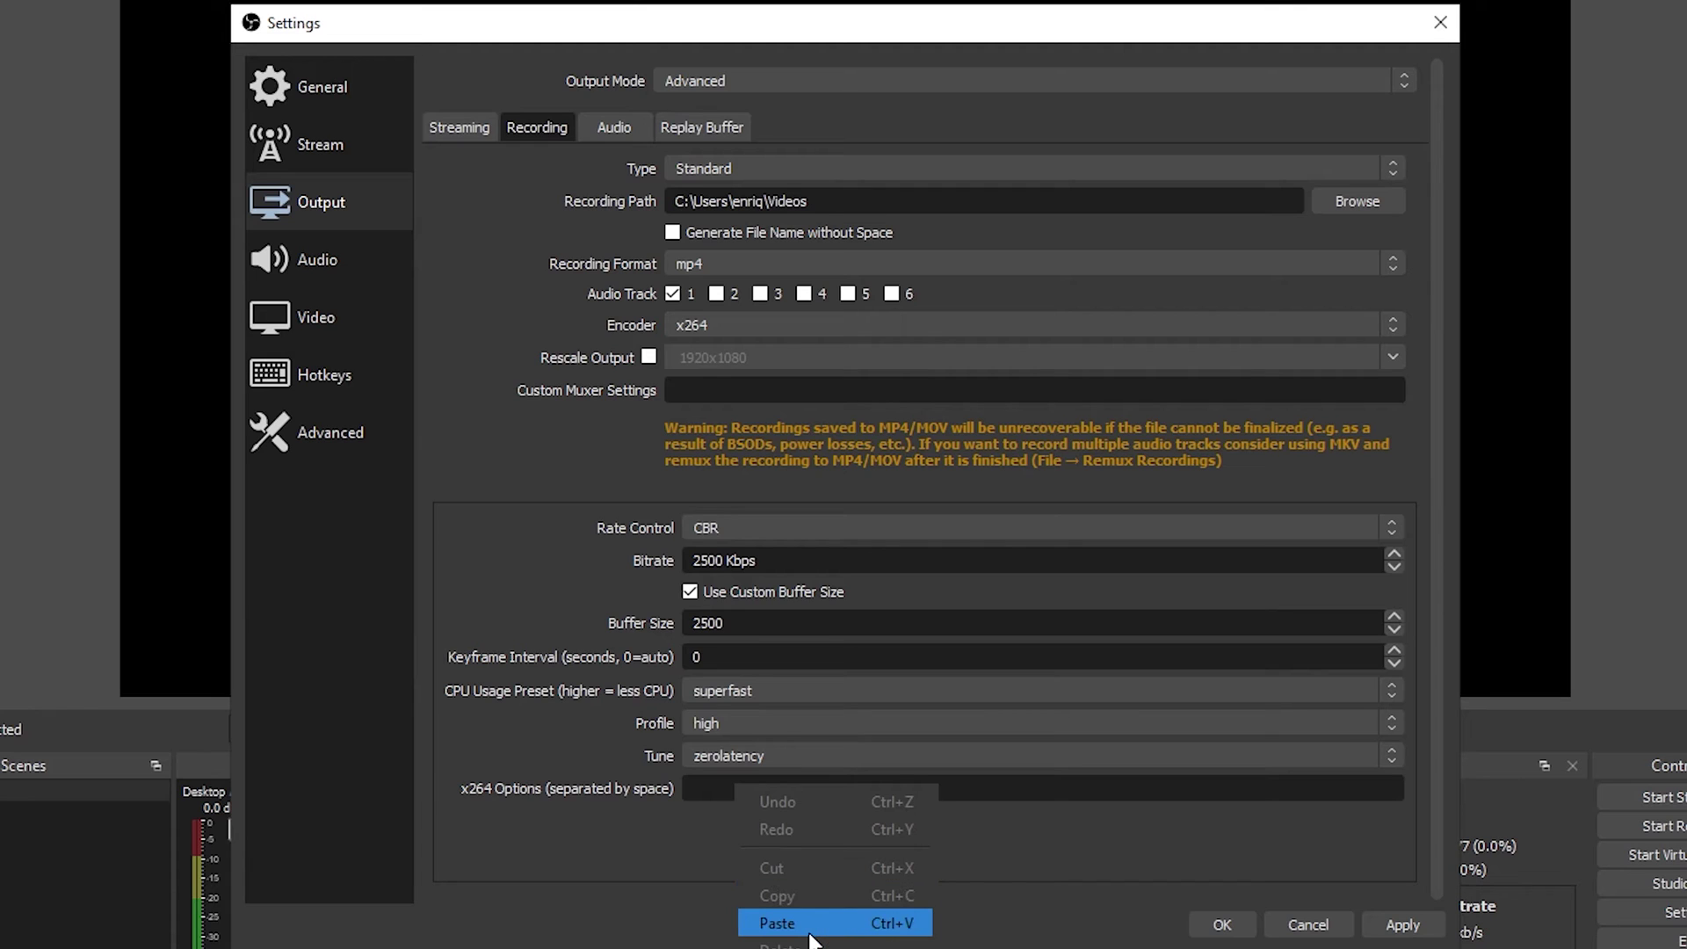
left_click(809, 937)
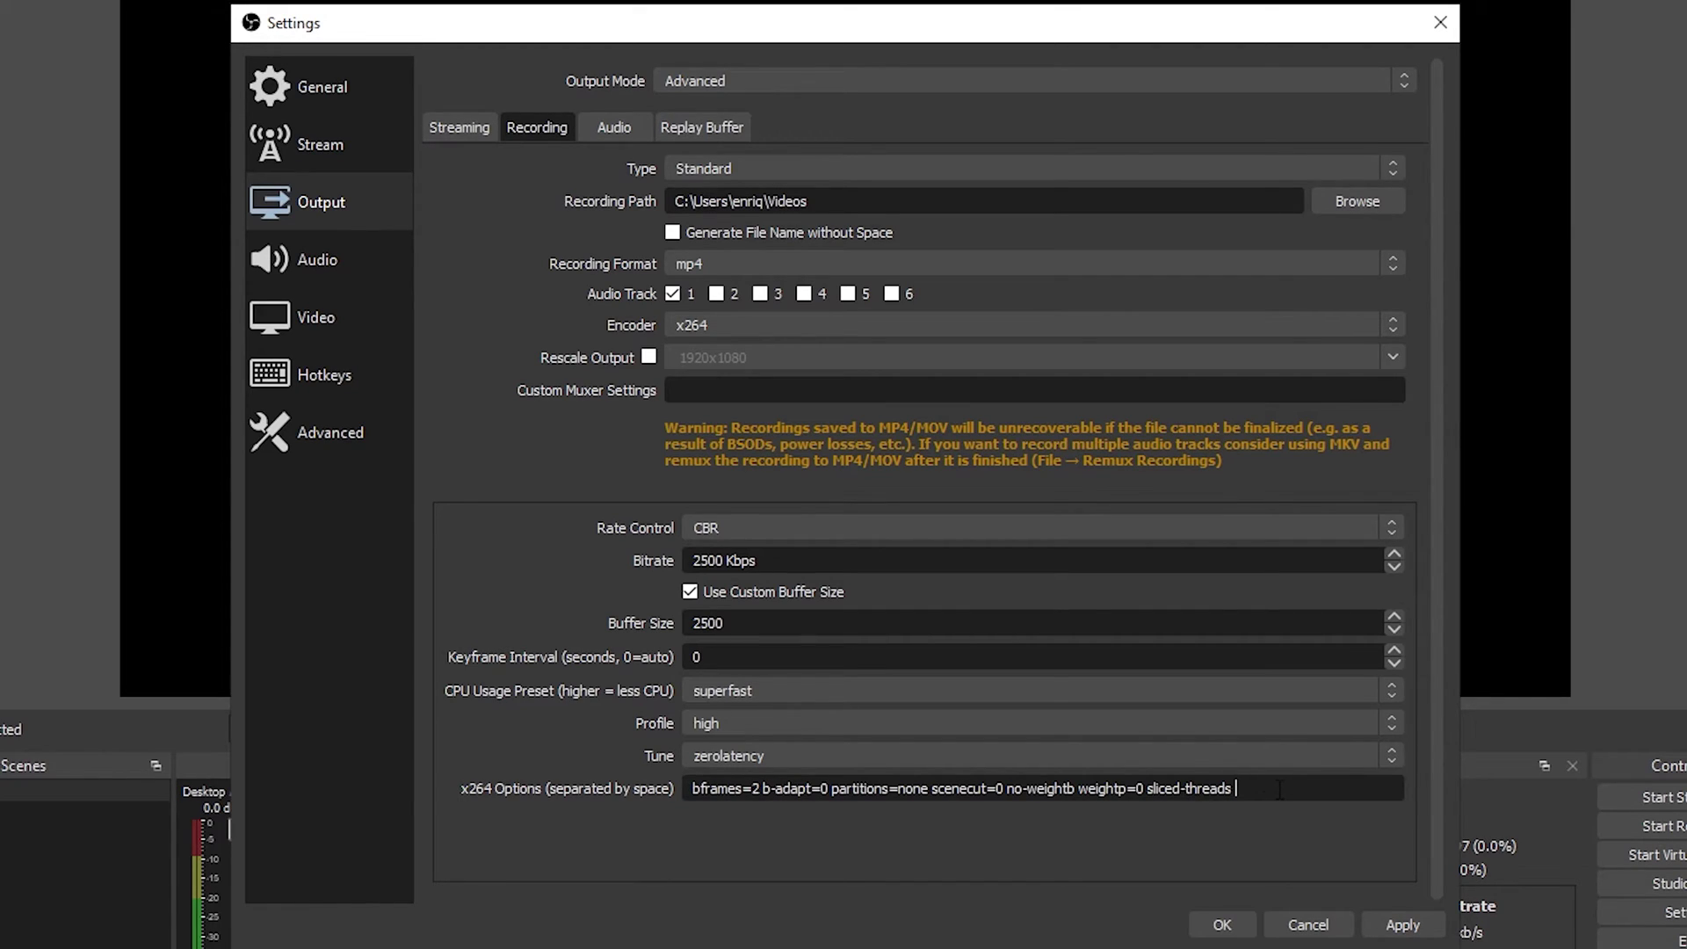
Paste the copied x264 tuning string into the Recording tab's x264 Options field
right_click(1279, 789)
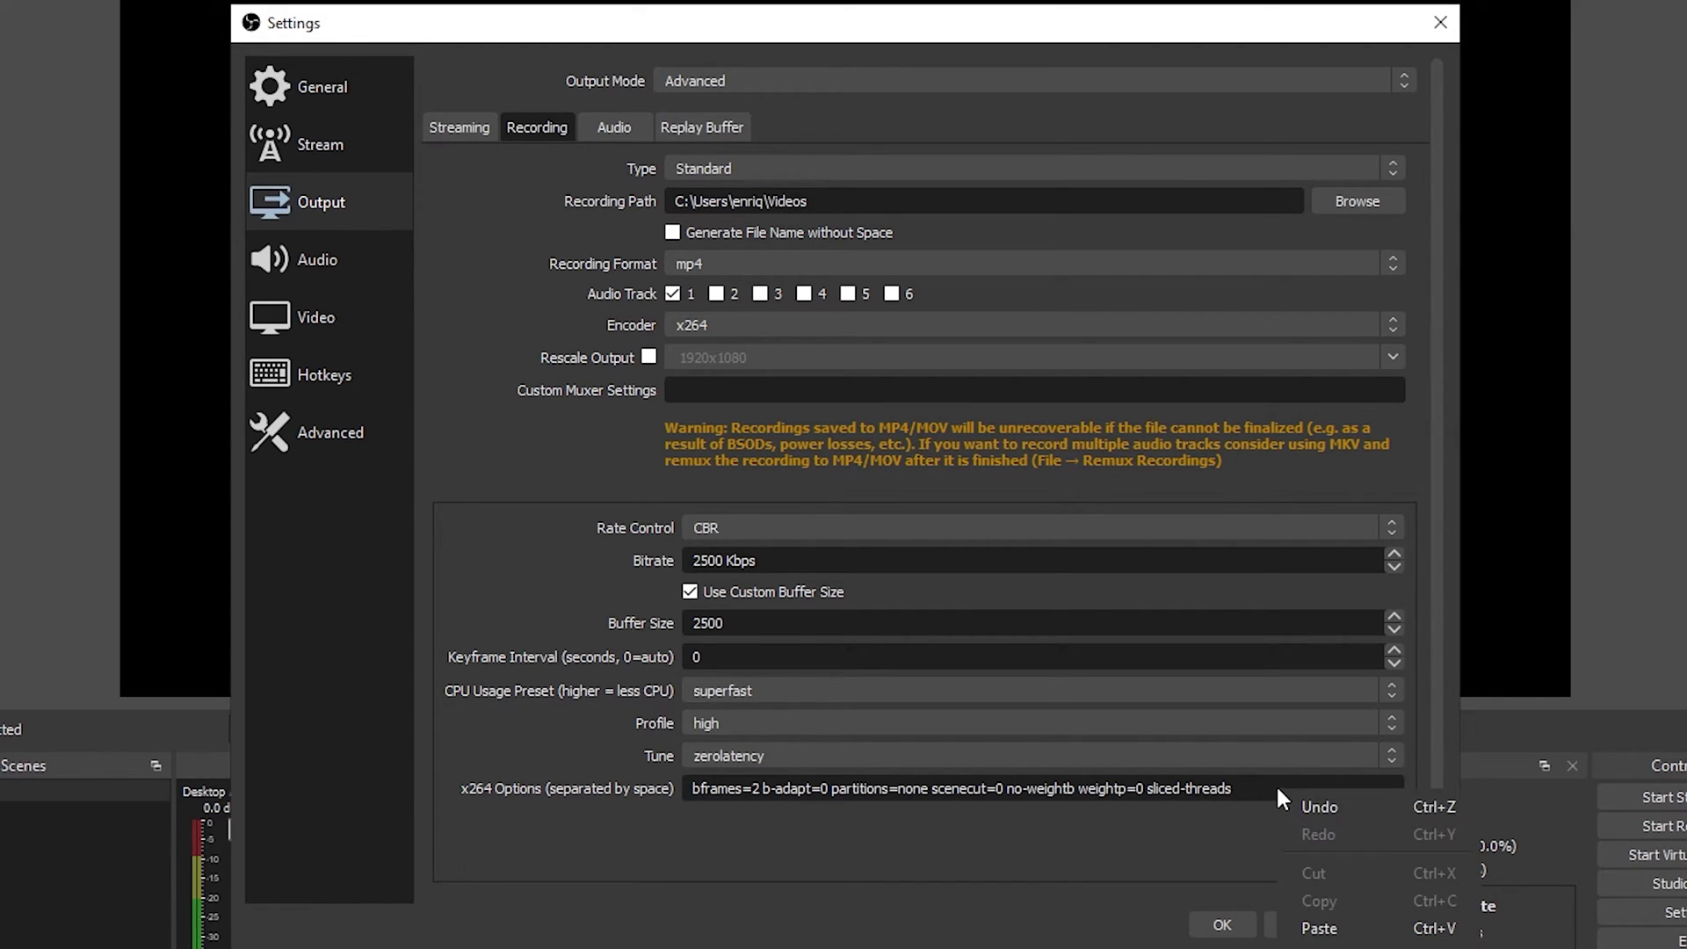
left_click(1342, 931)
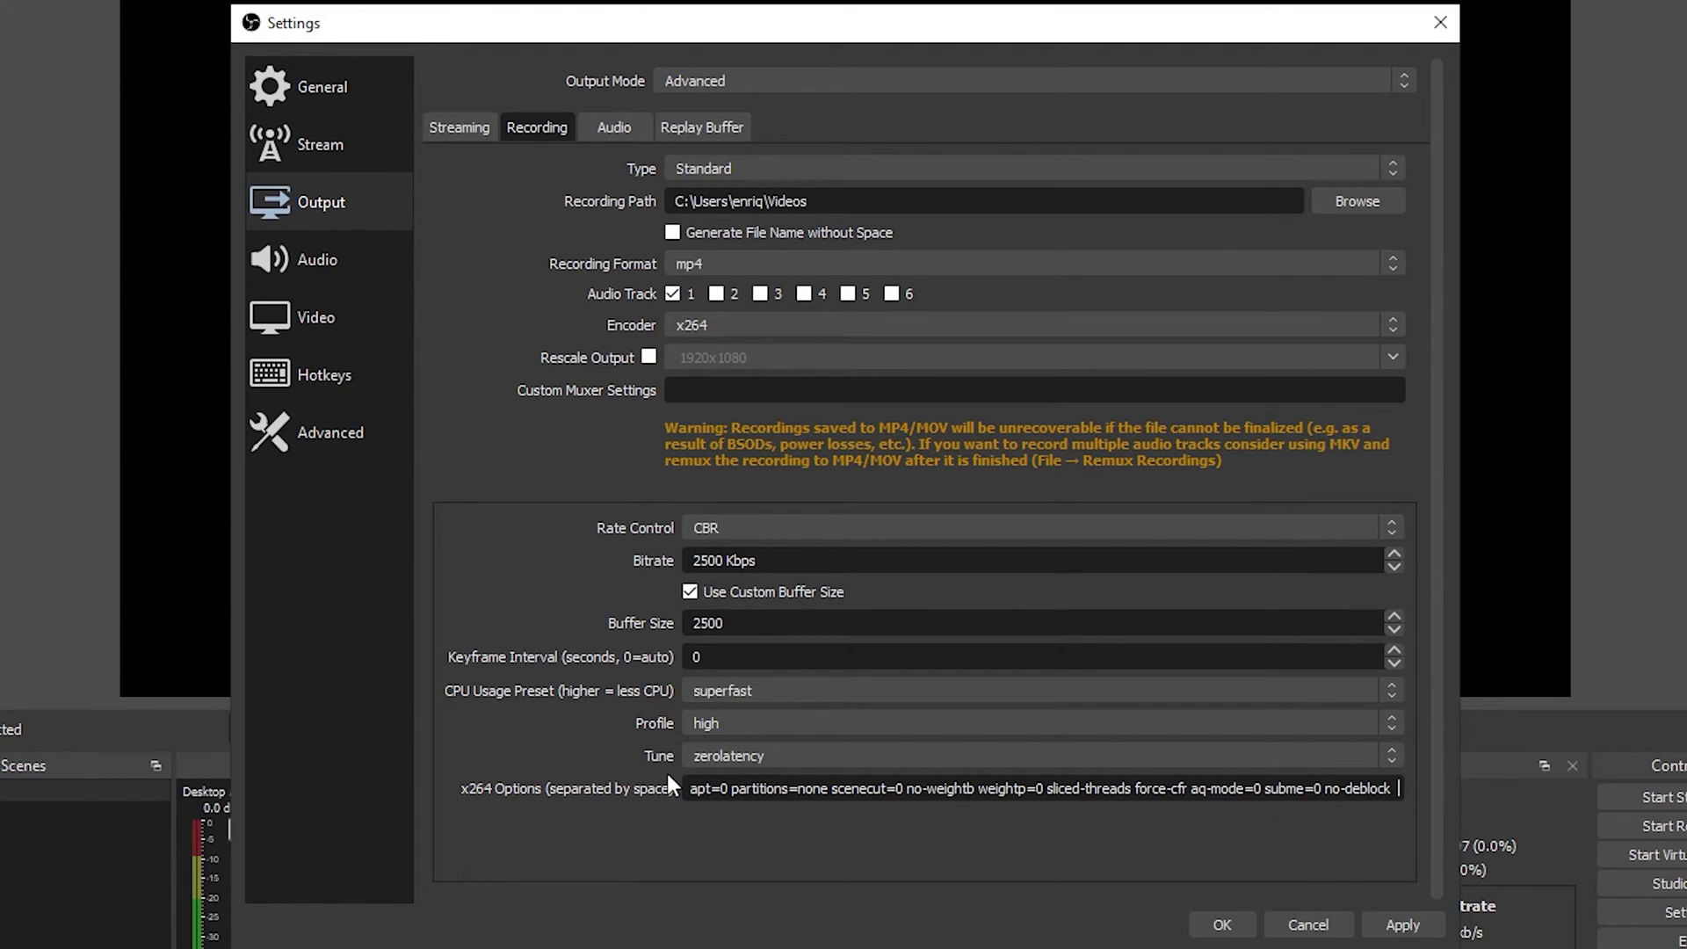
On the output Audio tab, lower Track 1's audio bitrate from 320 to 160
left_click(610, 130)
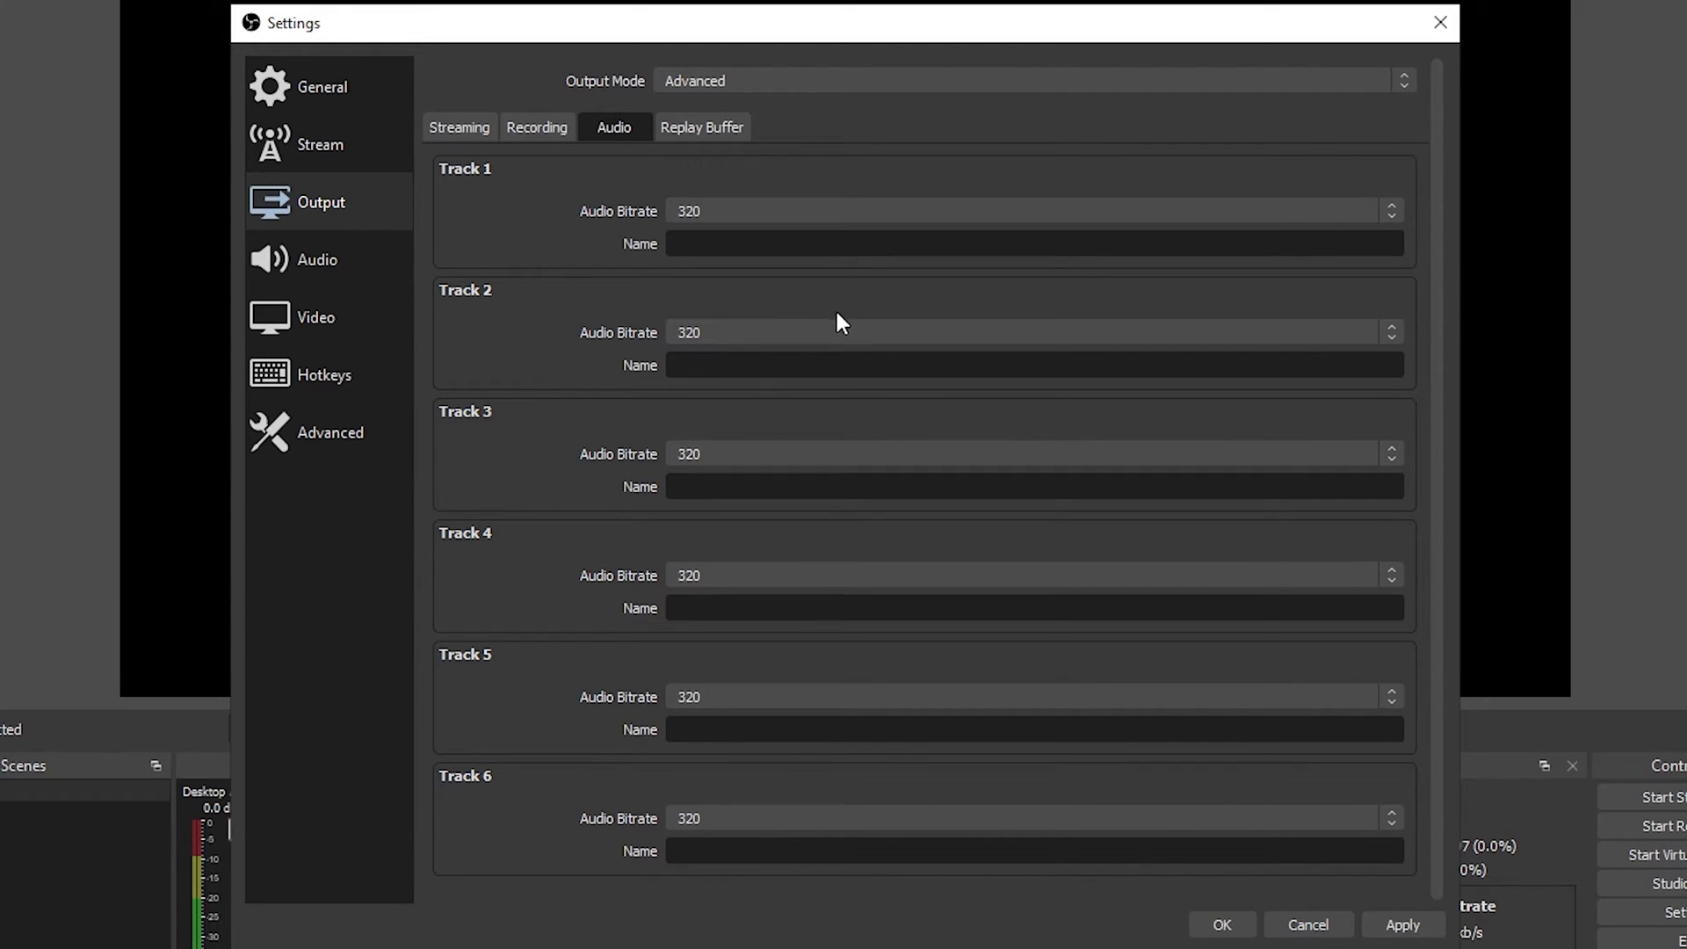
left_click(817, 209)
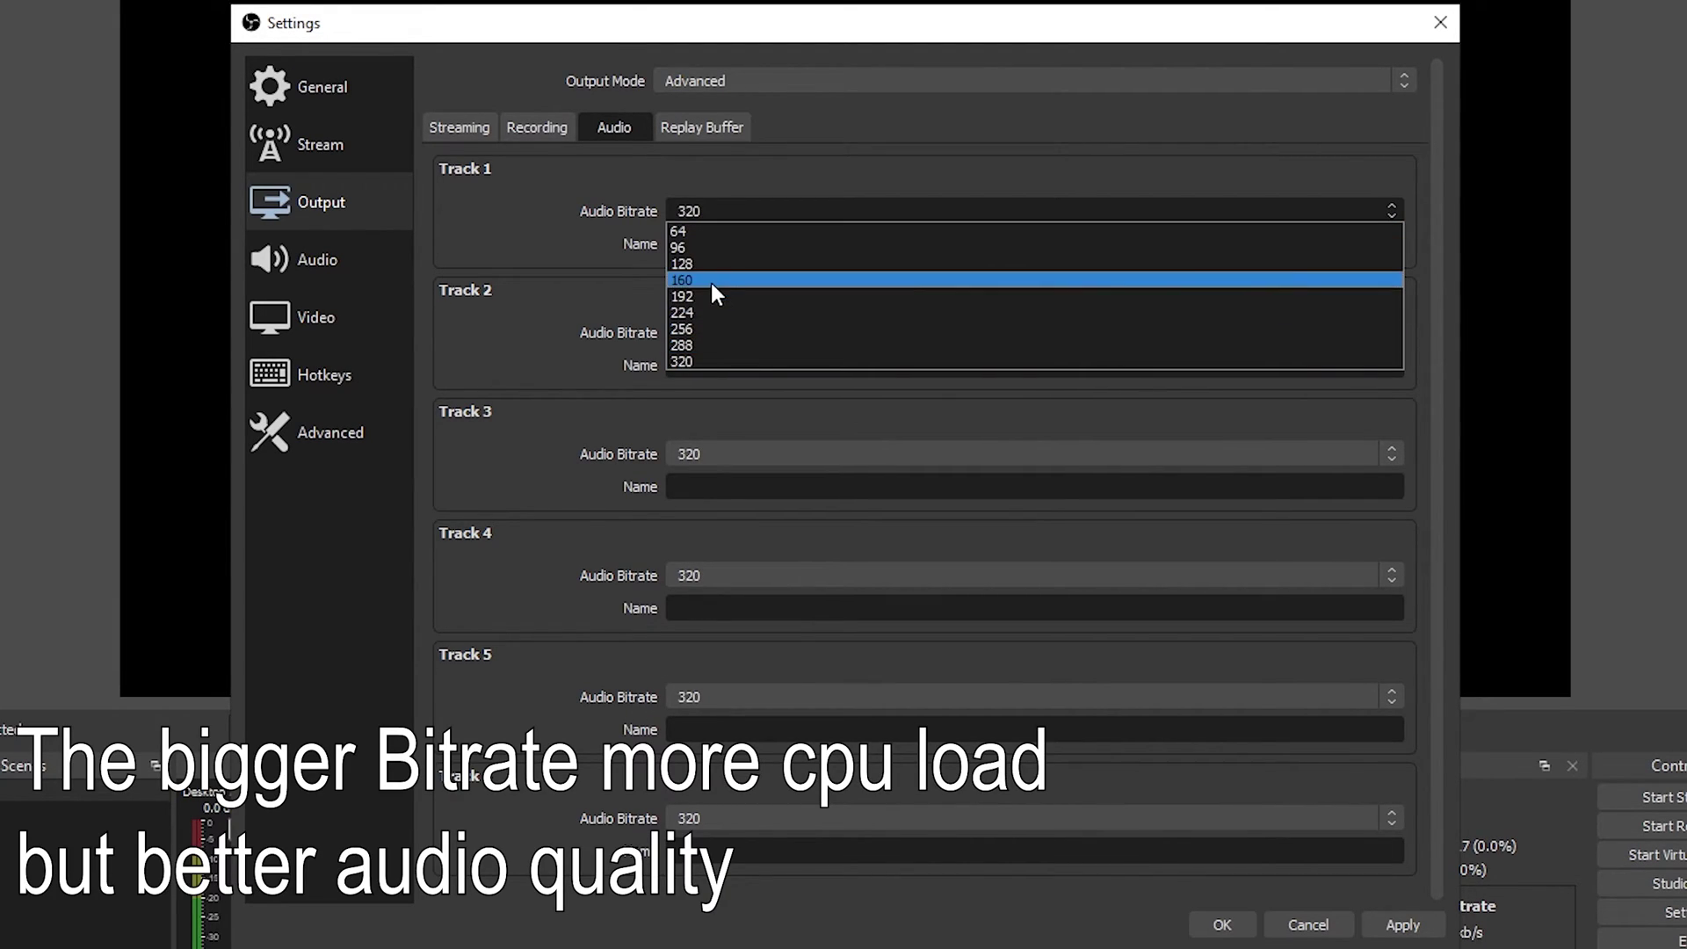
left_click(682, 280)
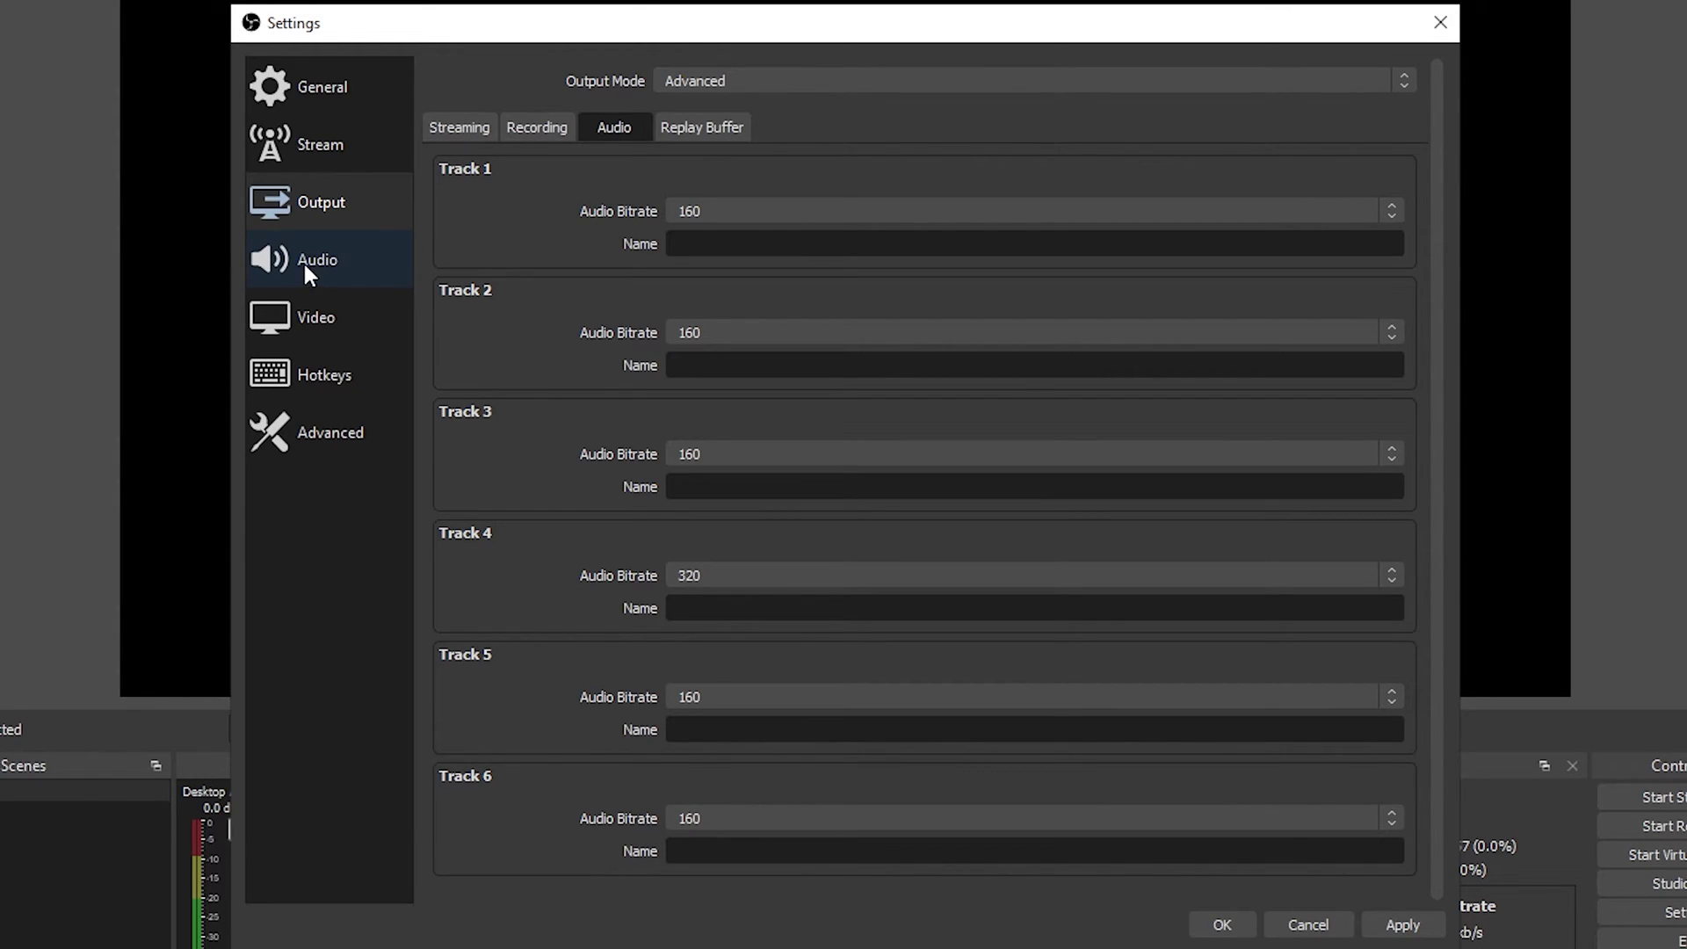
Set the Audio page's Sample Rate to 44.1 kHz
left_click(343, 264)
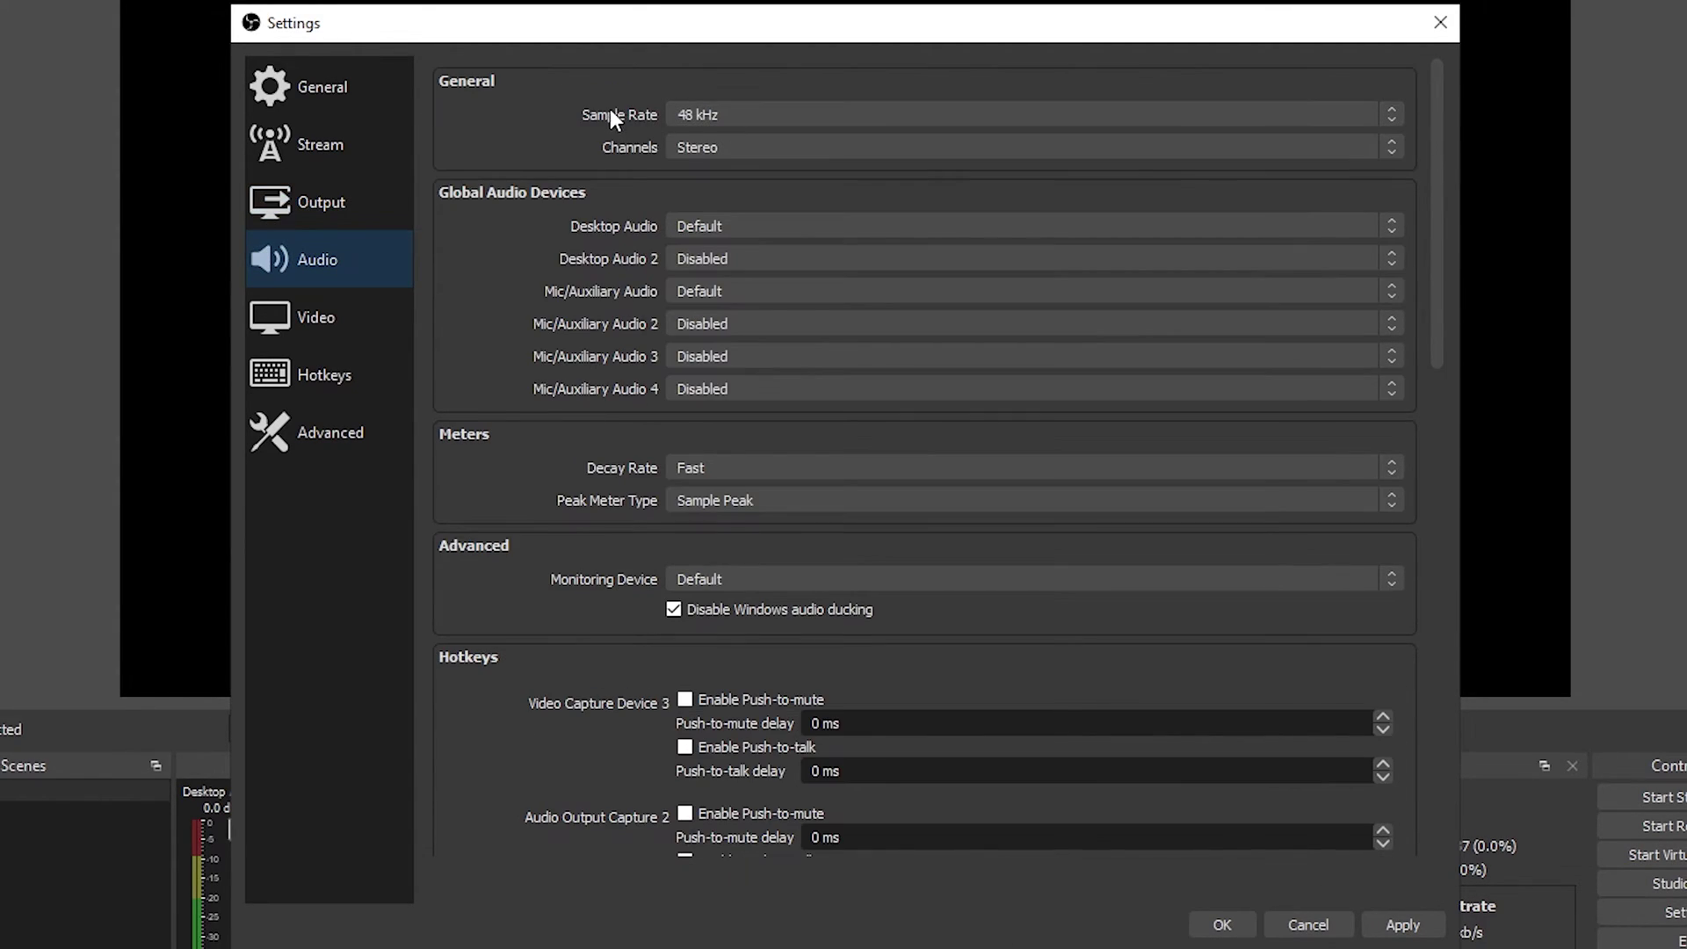
left_click(676, 115)
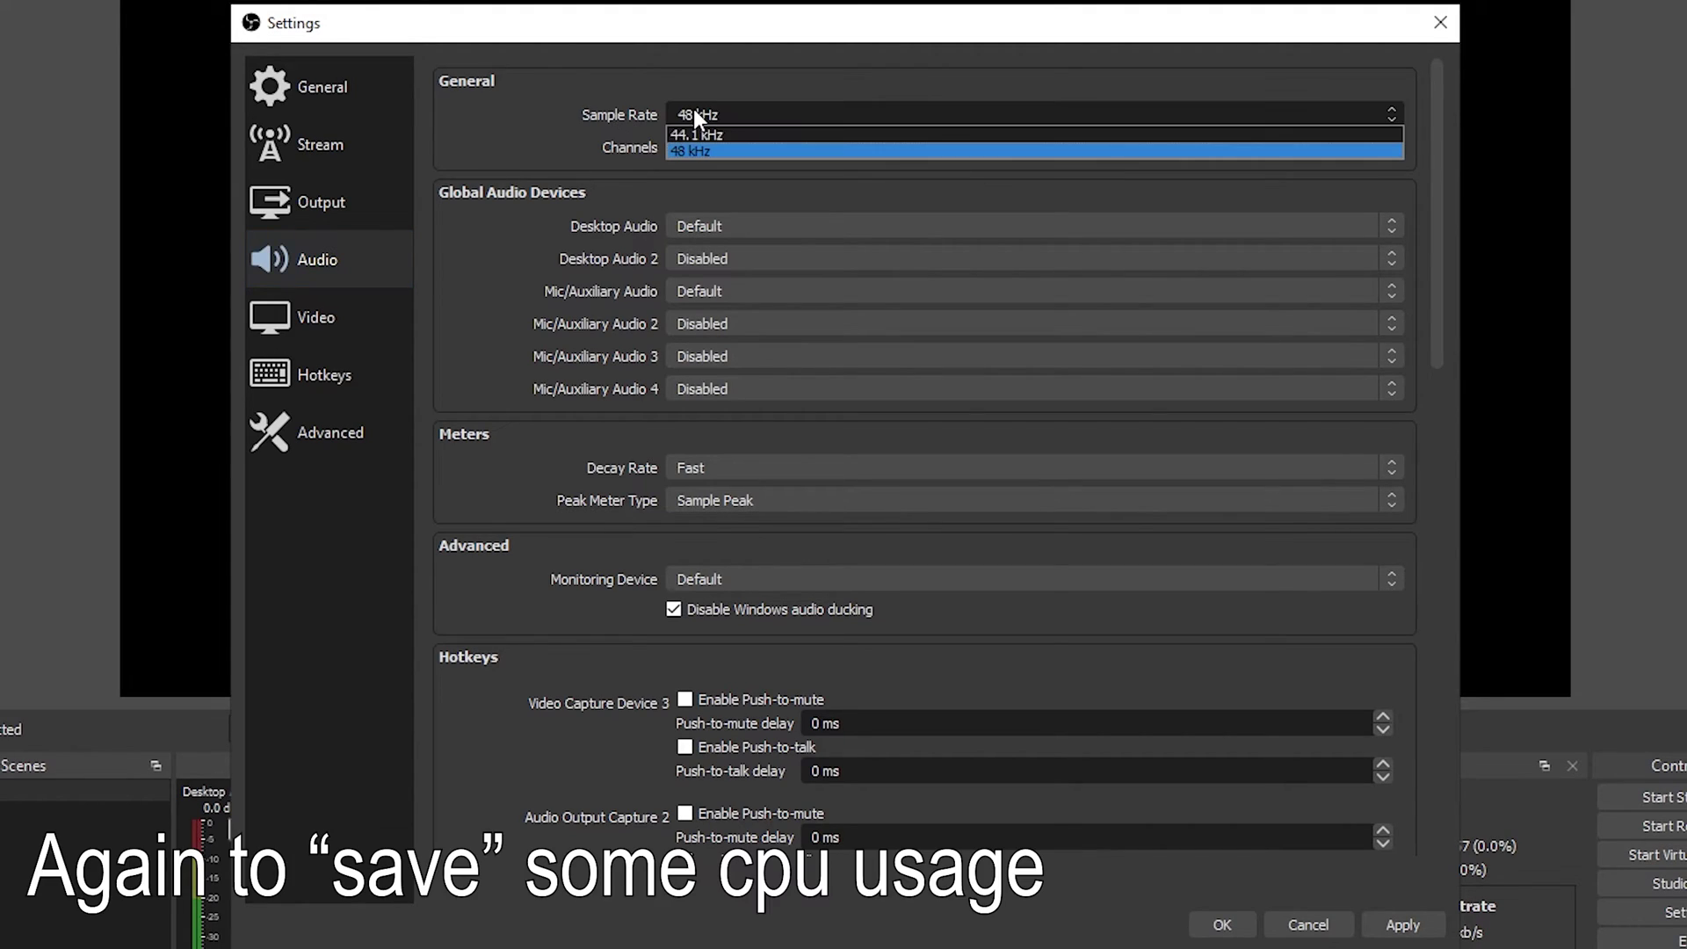
left_click(736, 135)
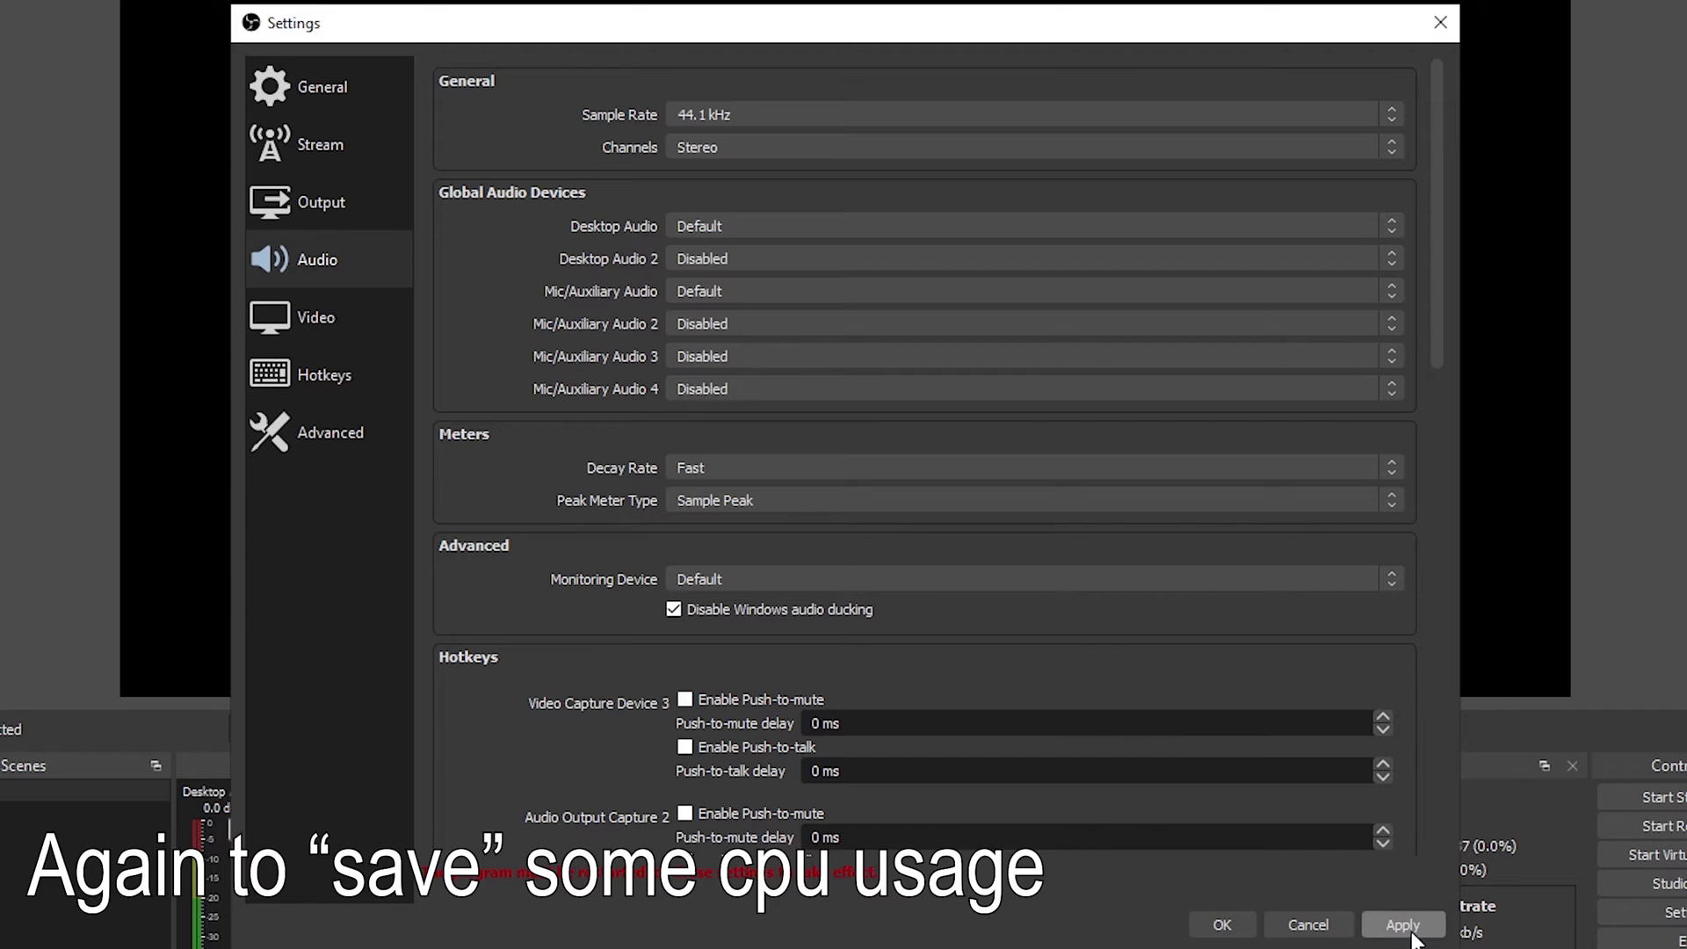
In Video settings, keep both base canvas and output resolution at 2560x1440
left_click(344, 335)
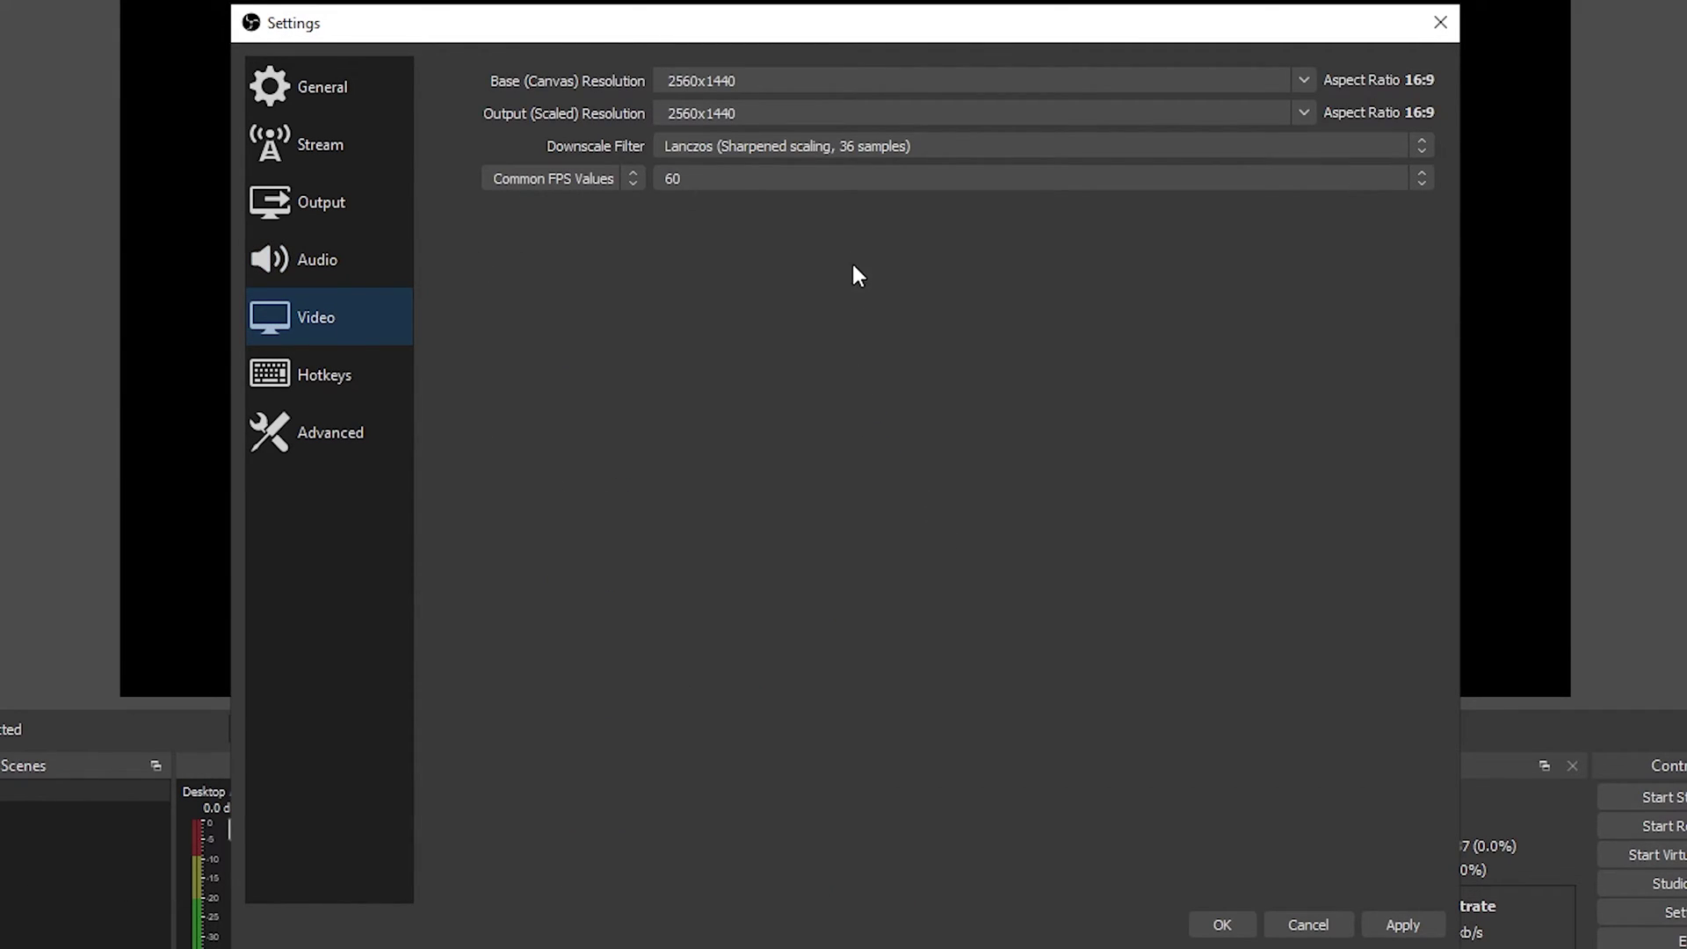
left_click(738, 87)
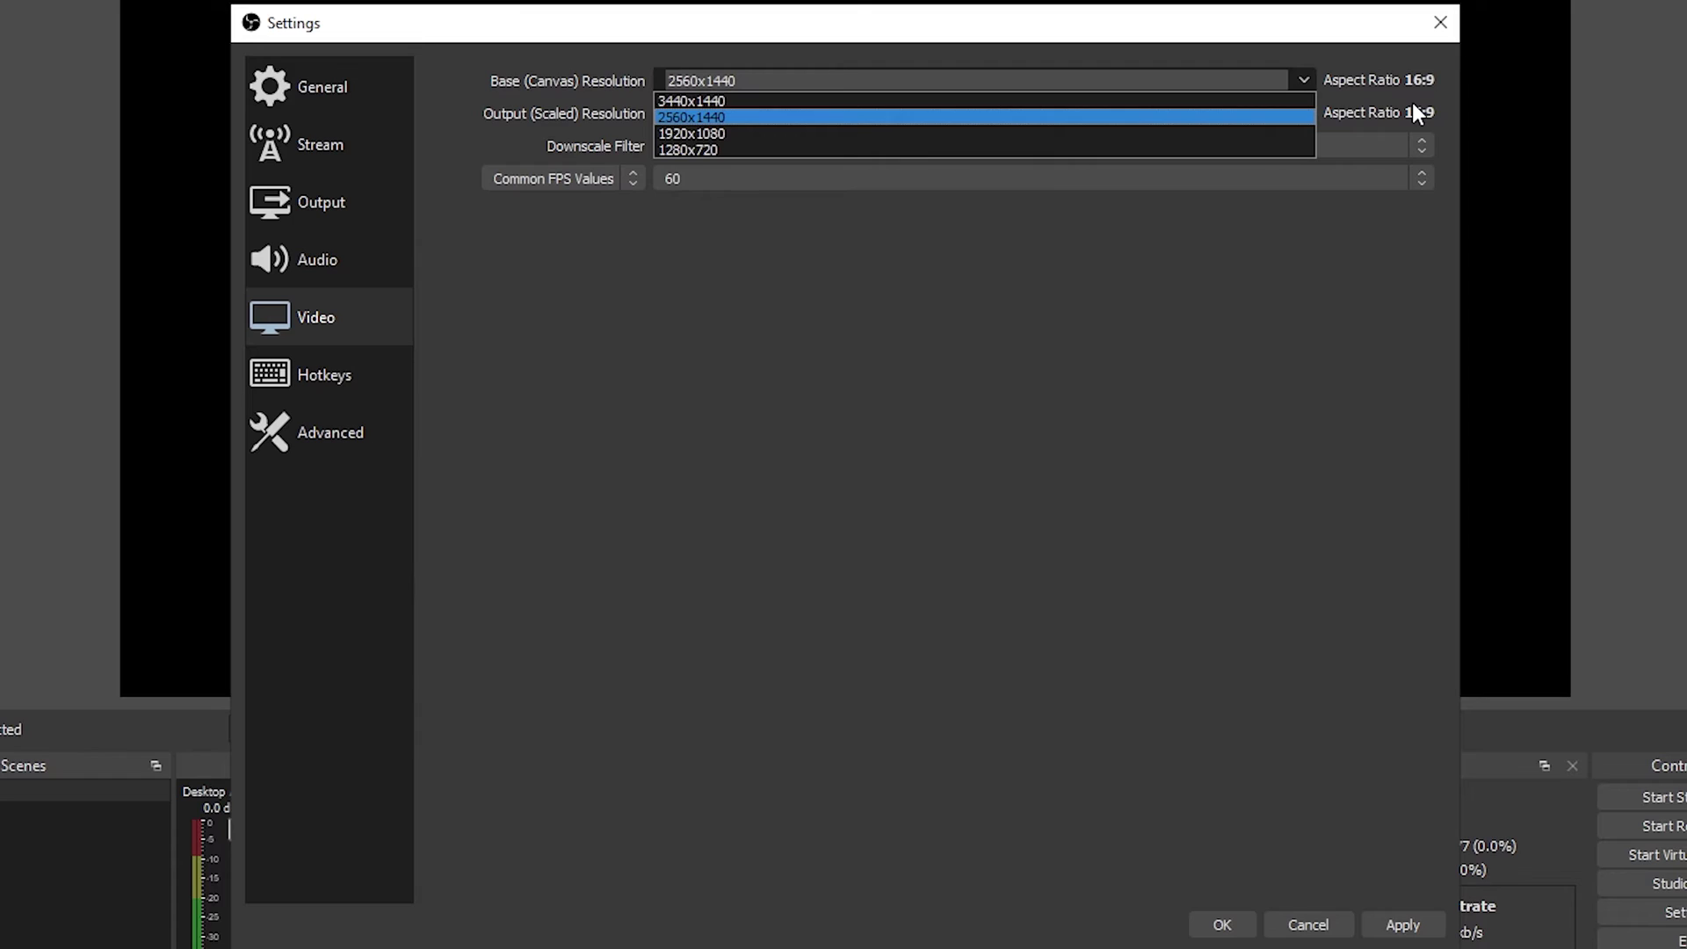
left_click(529, 109)
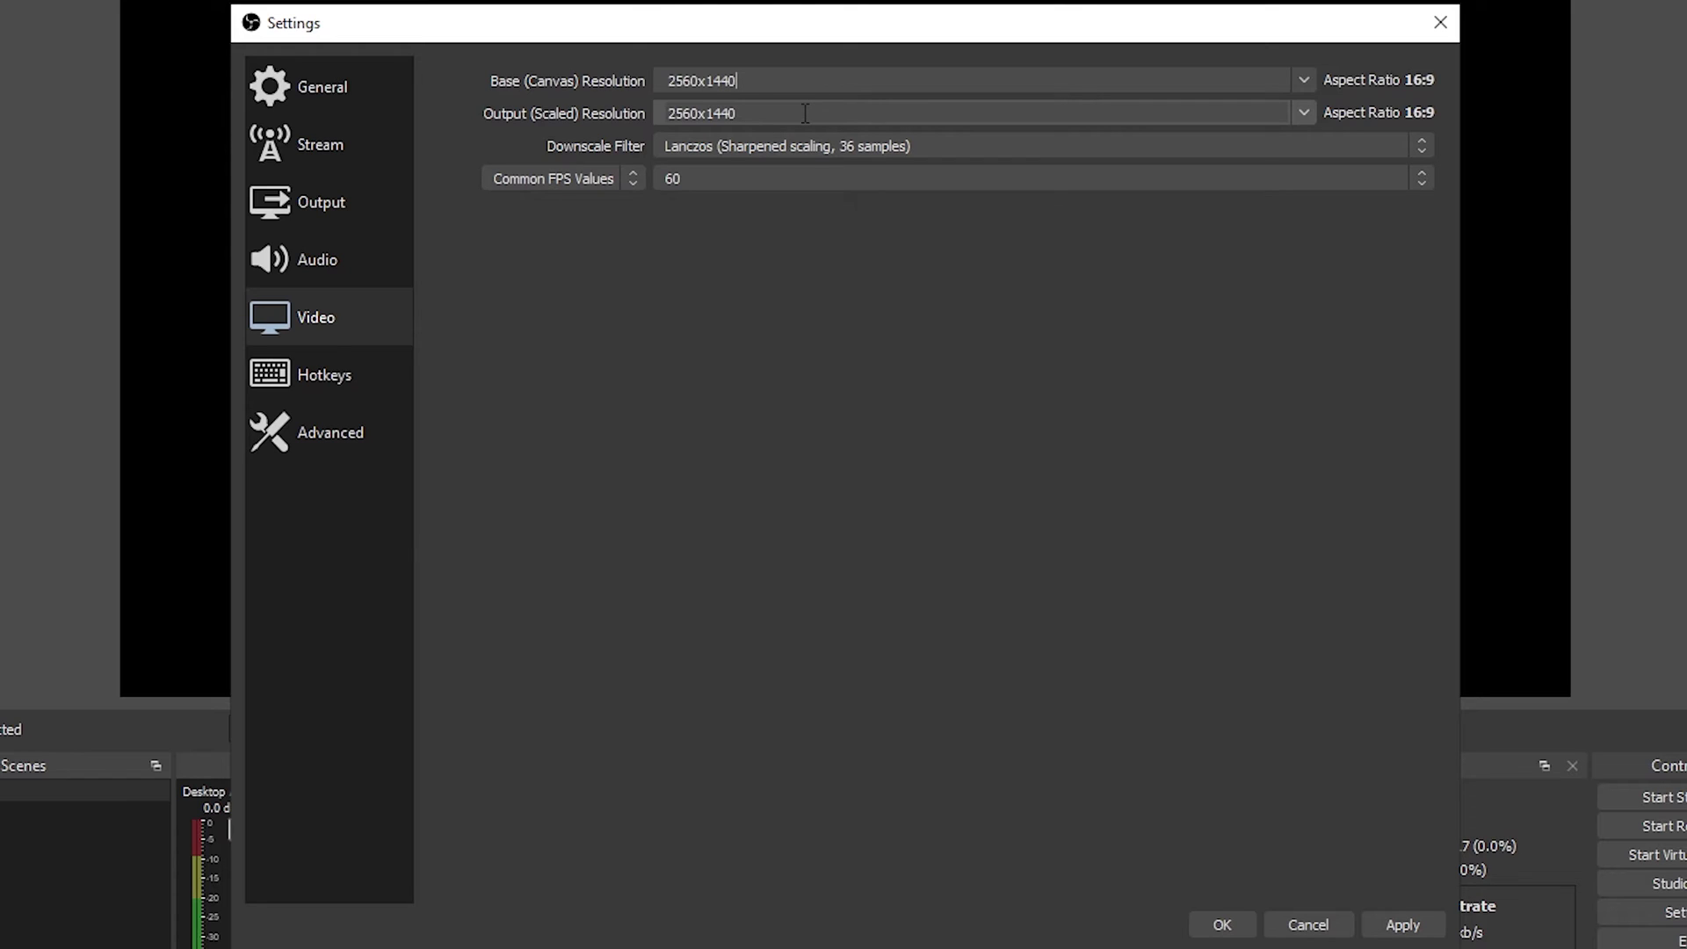
left_click(1301, 112)
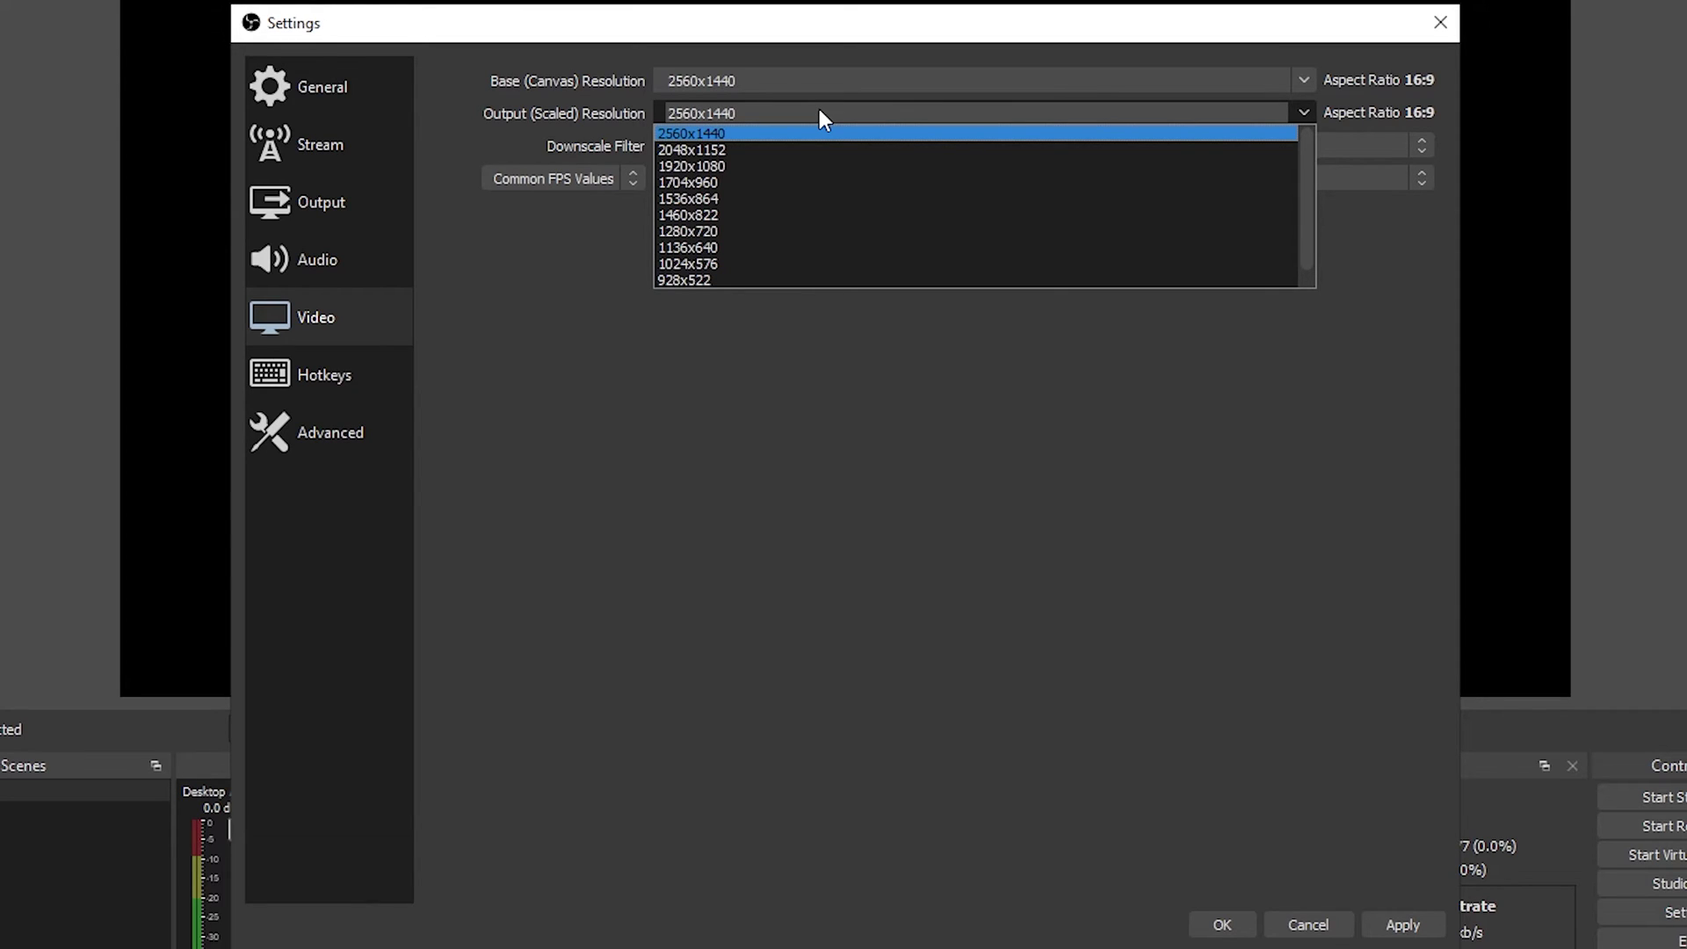
left_click(804, 166)
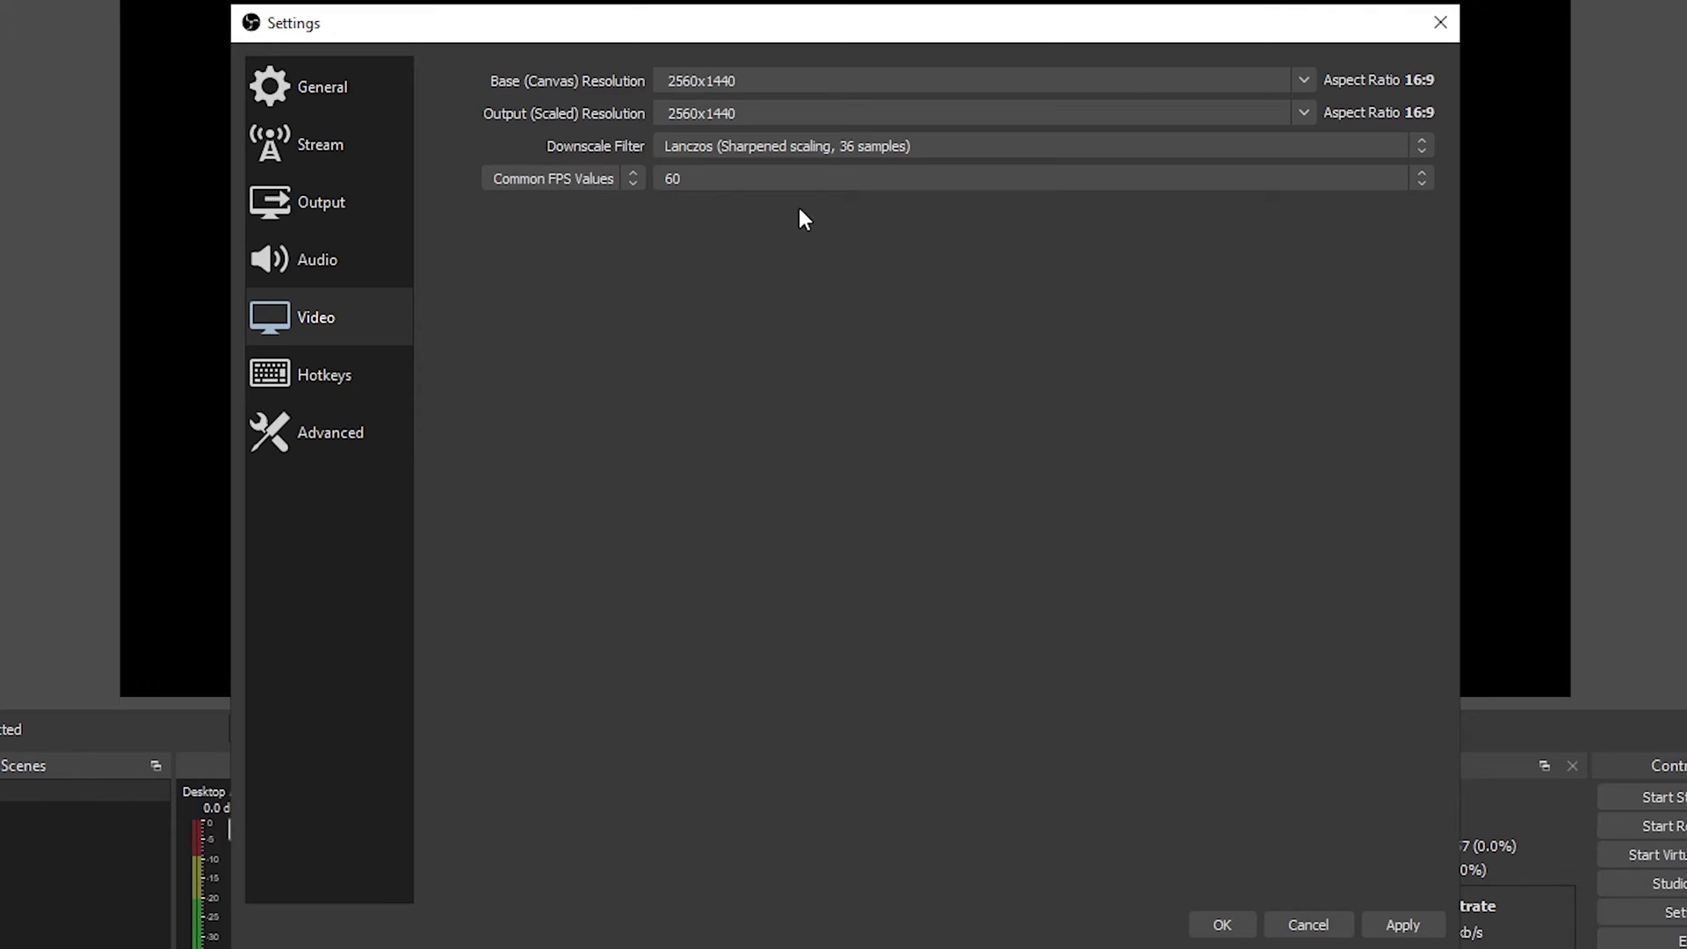
left_click(683, 147)
left_click(851, 215)
left_click(577, 180)
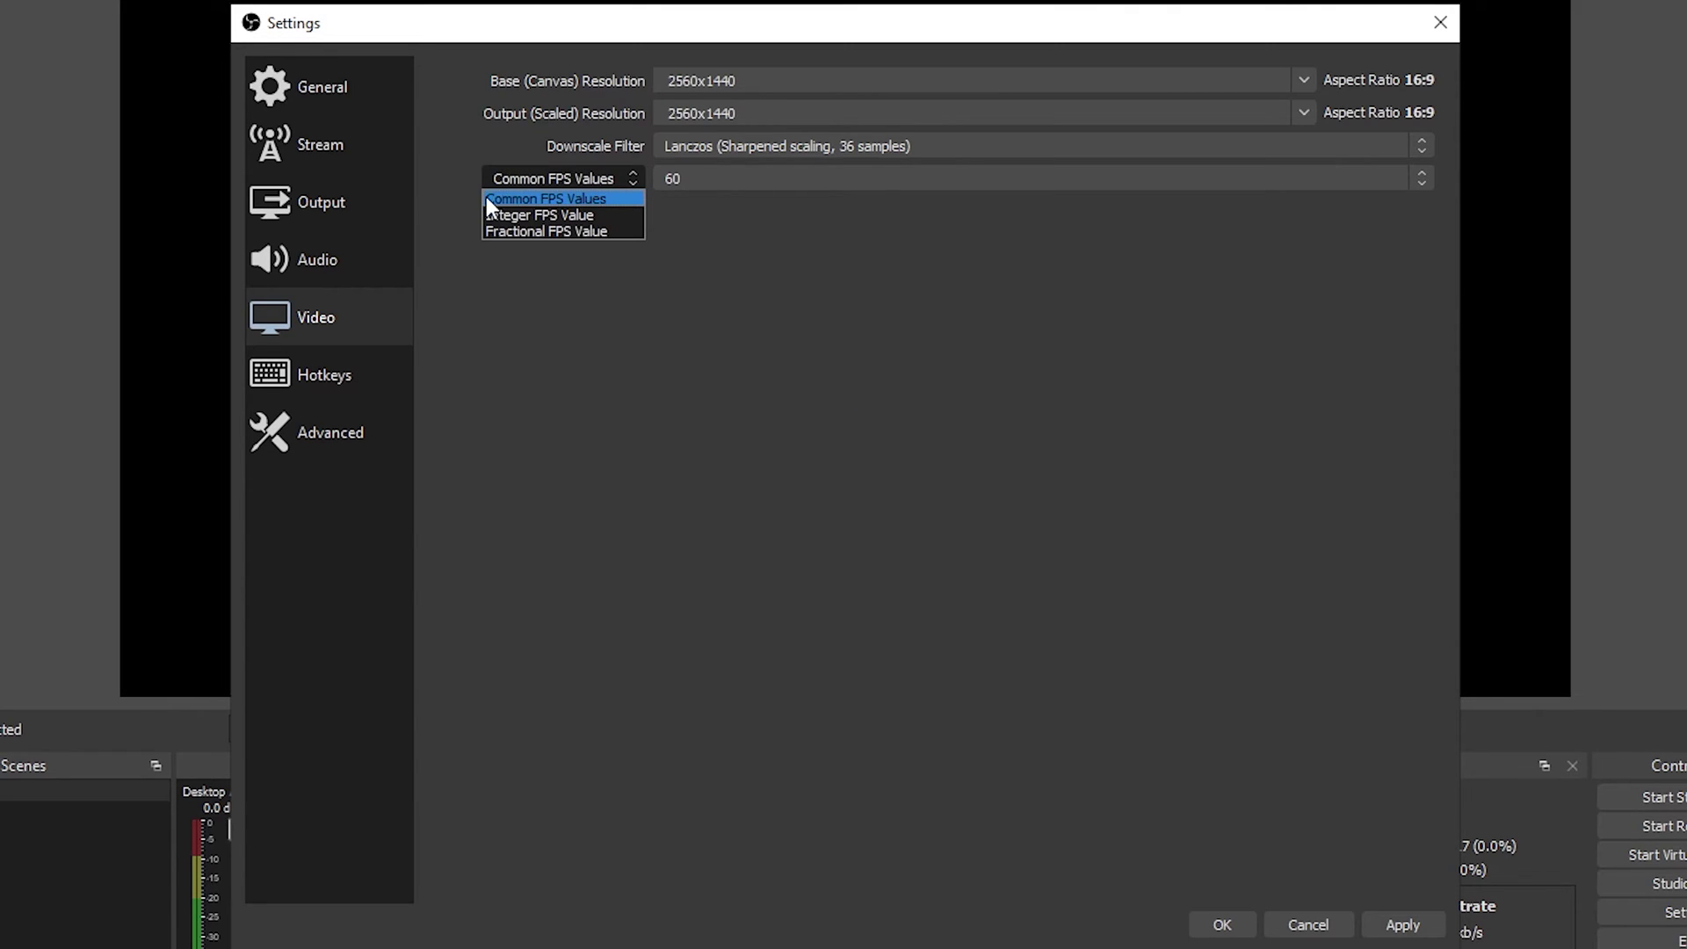
left_click(581, 193)
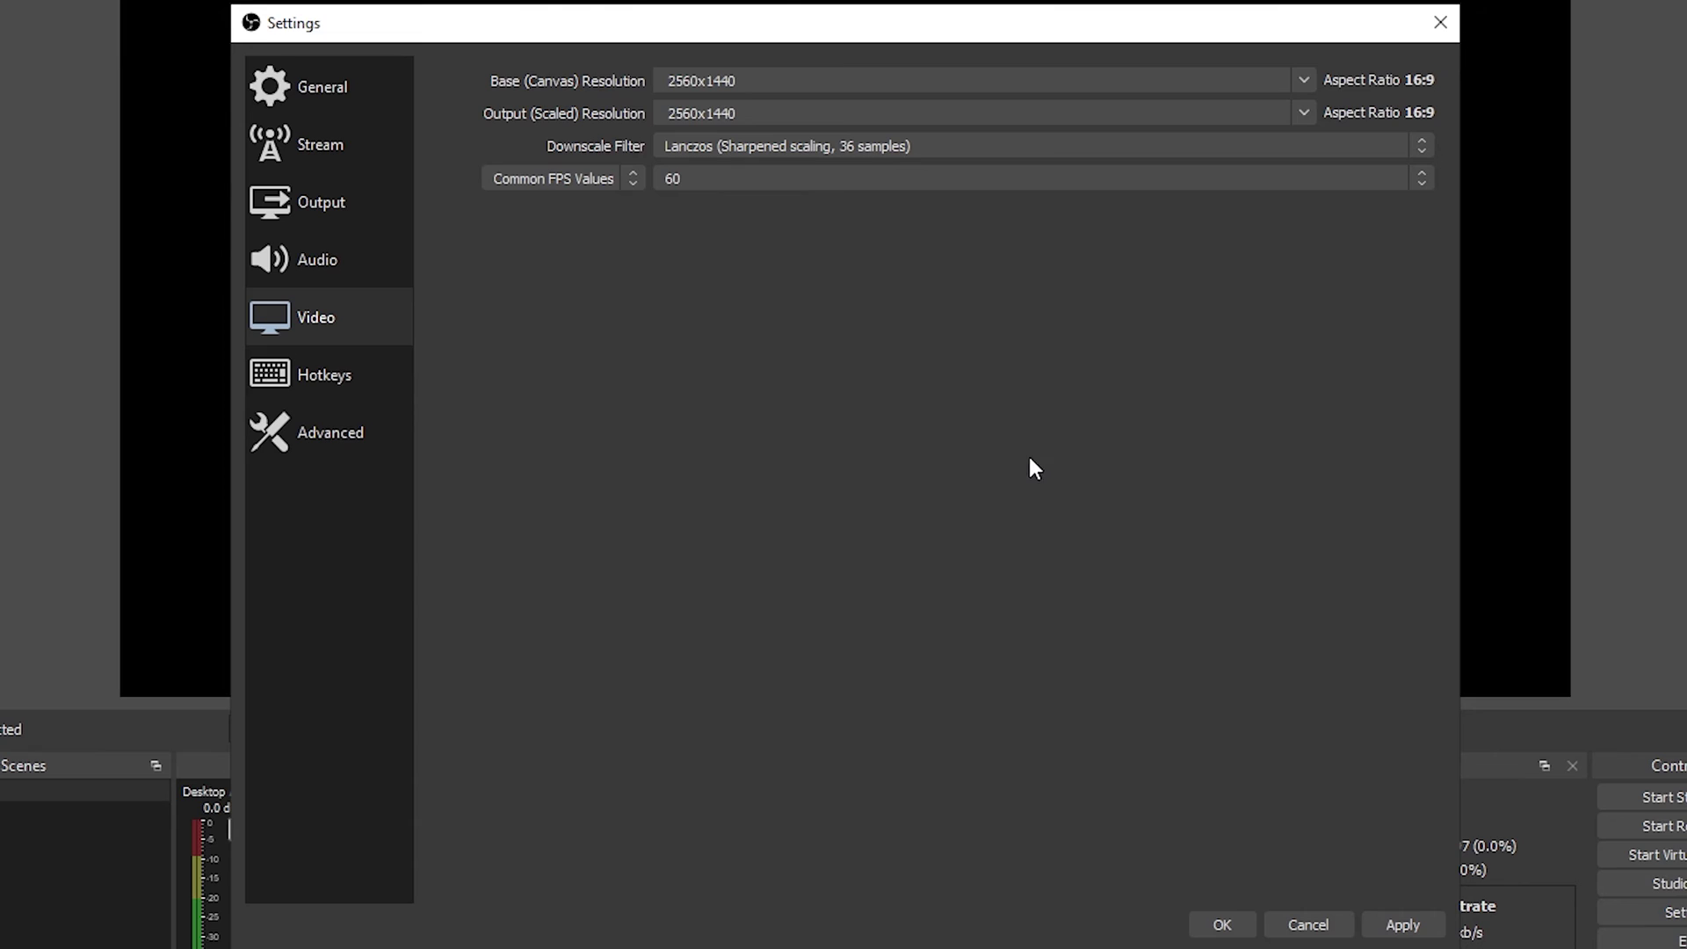
Keep Process Priority at Above Normal on the Advanced settings page
left_click(370, 447)
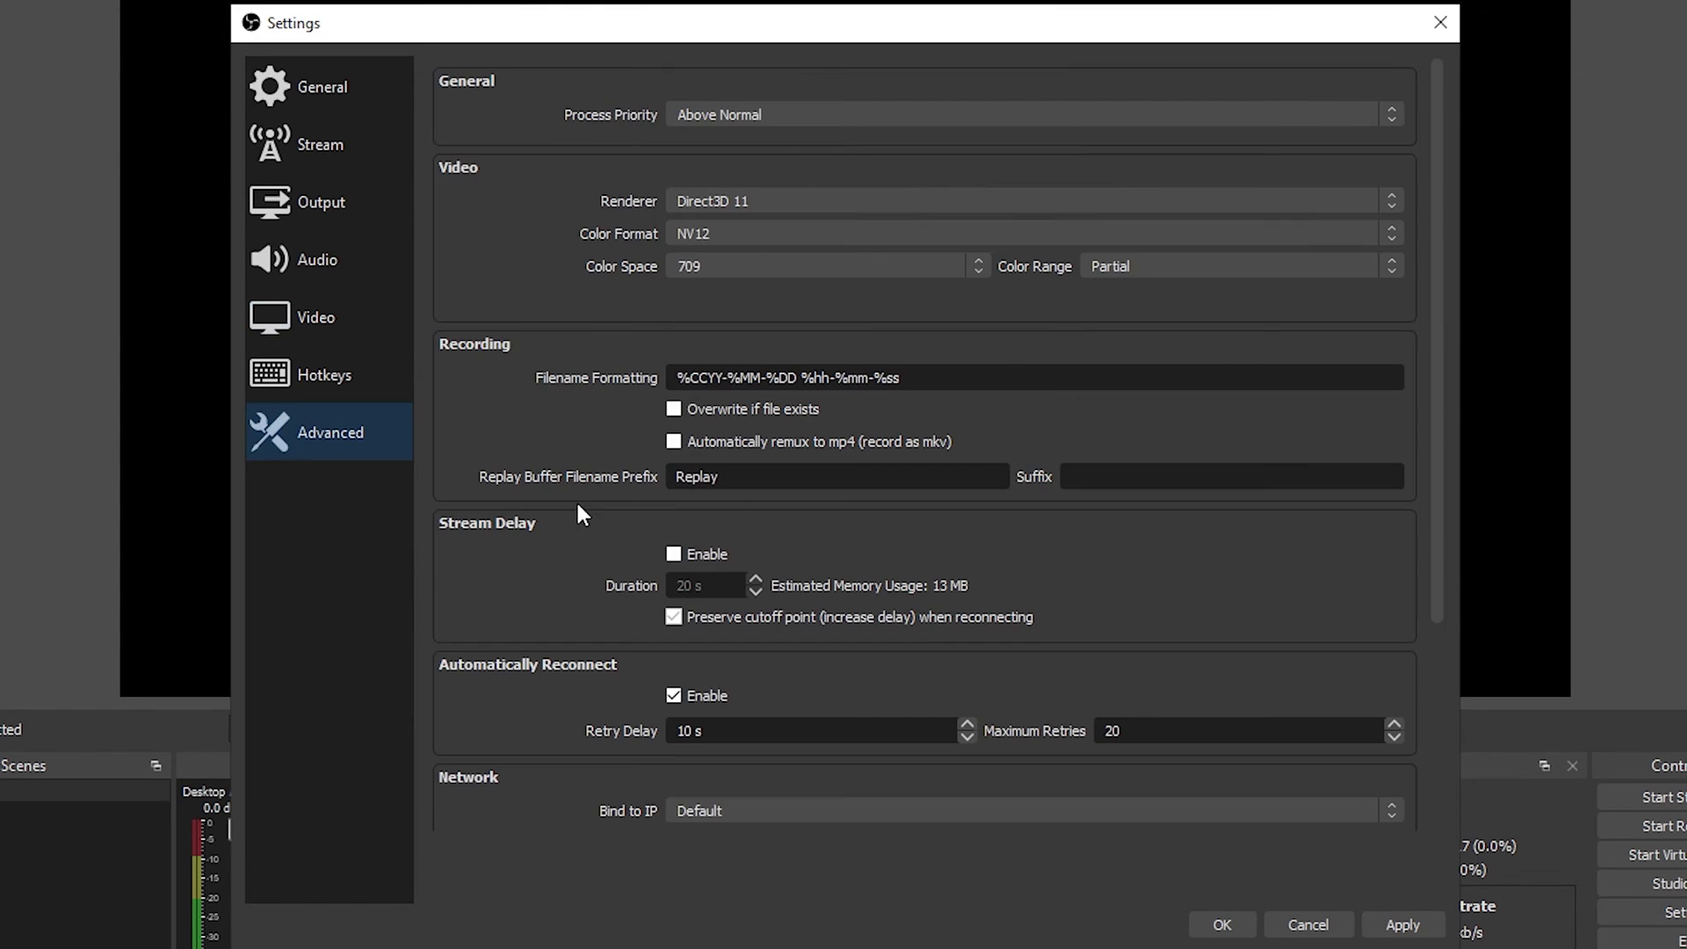
left_click(740, 114)
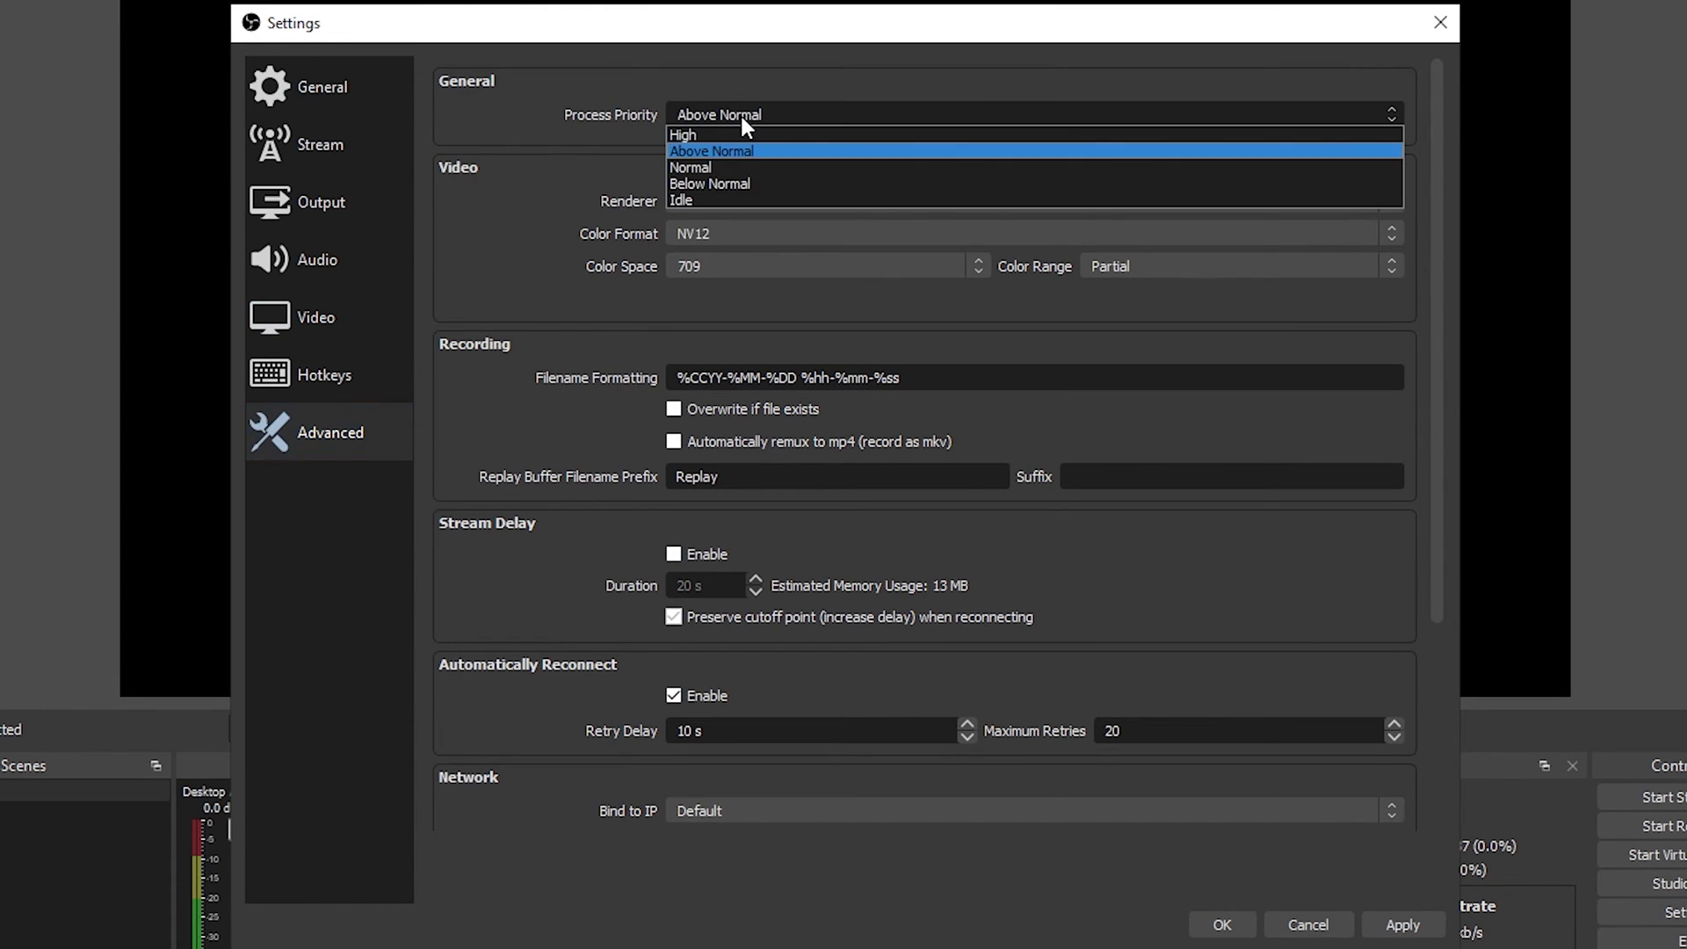
left_click(734, 150)
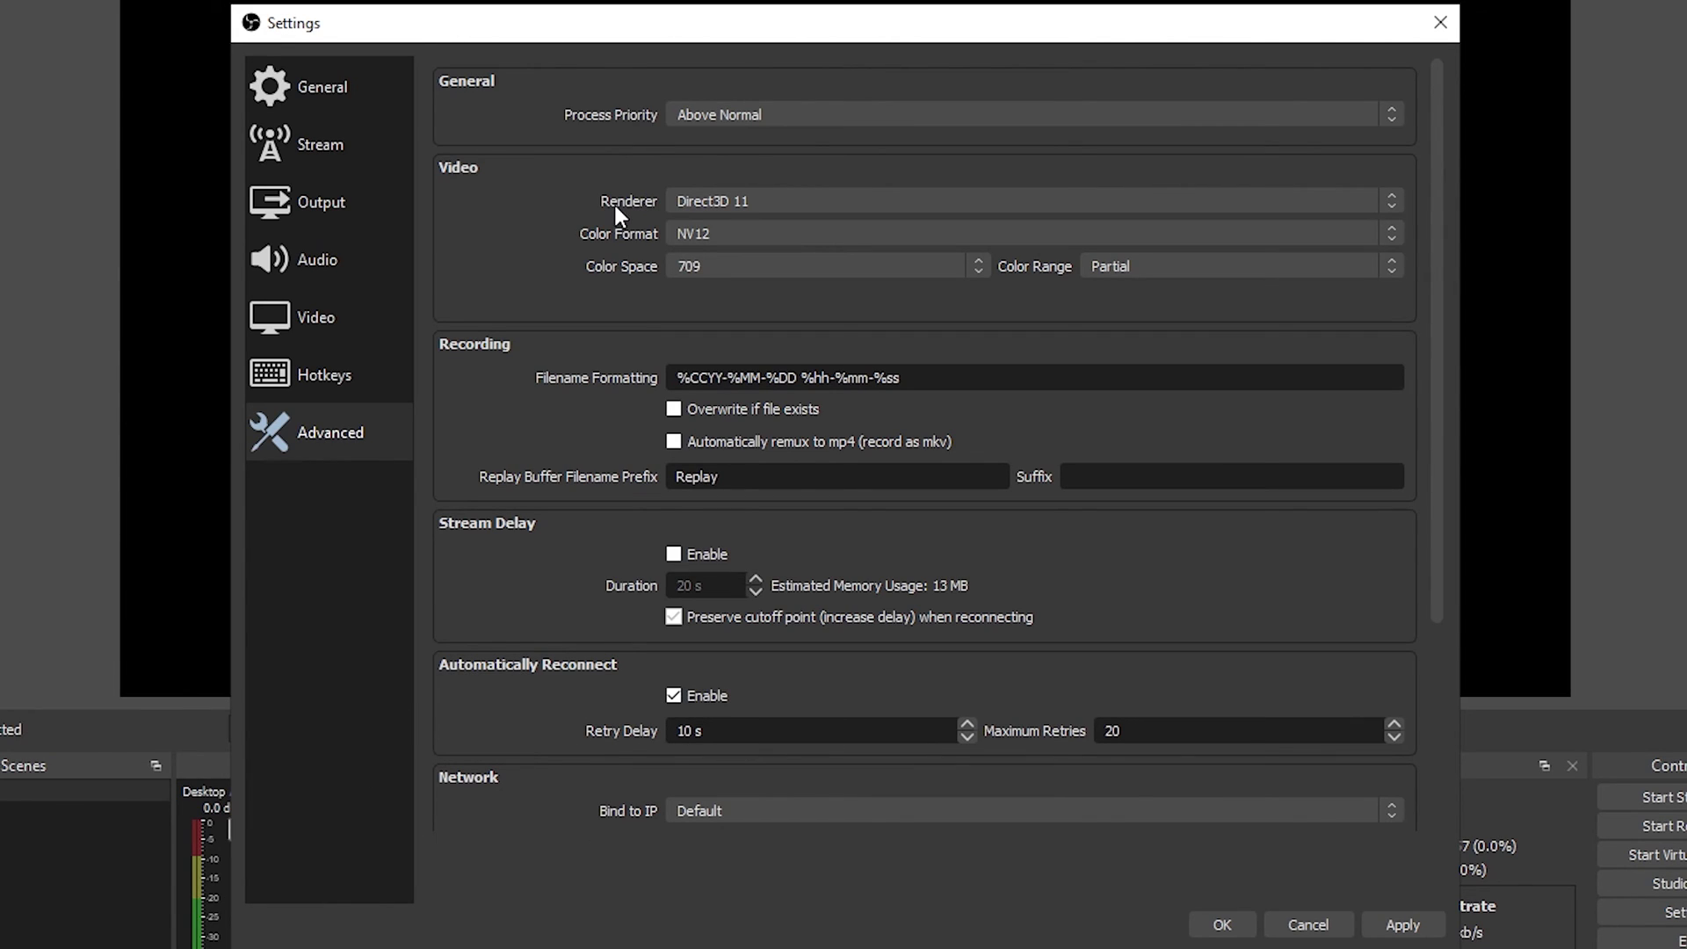
Keep the Direct3D 11 renderer and Partial color range, then save and close Settings
left_click(738, 201)
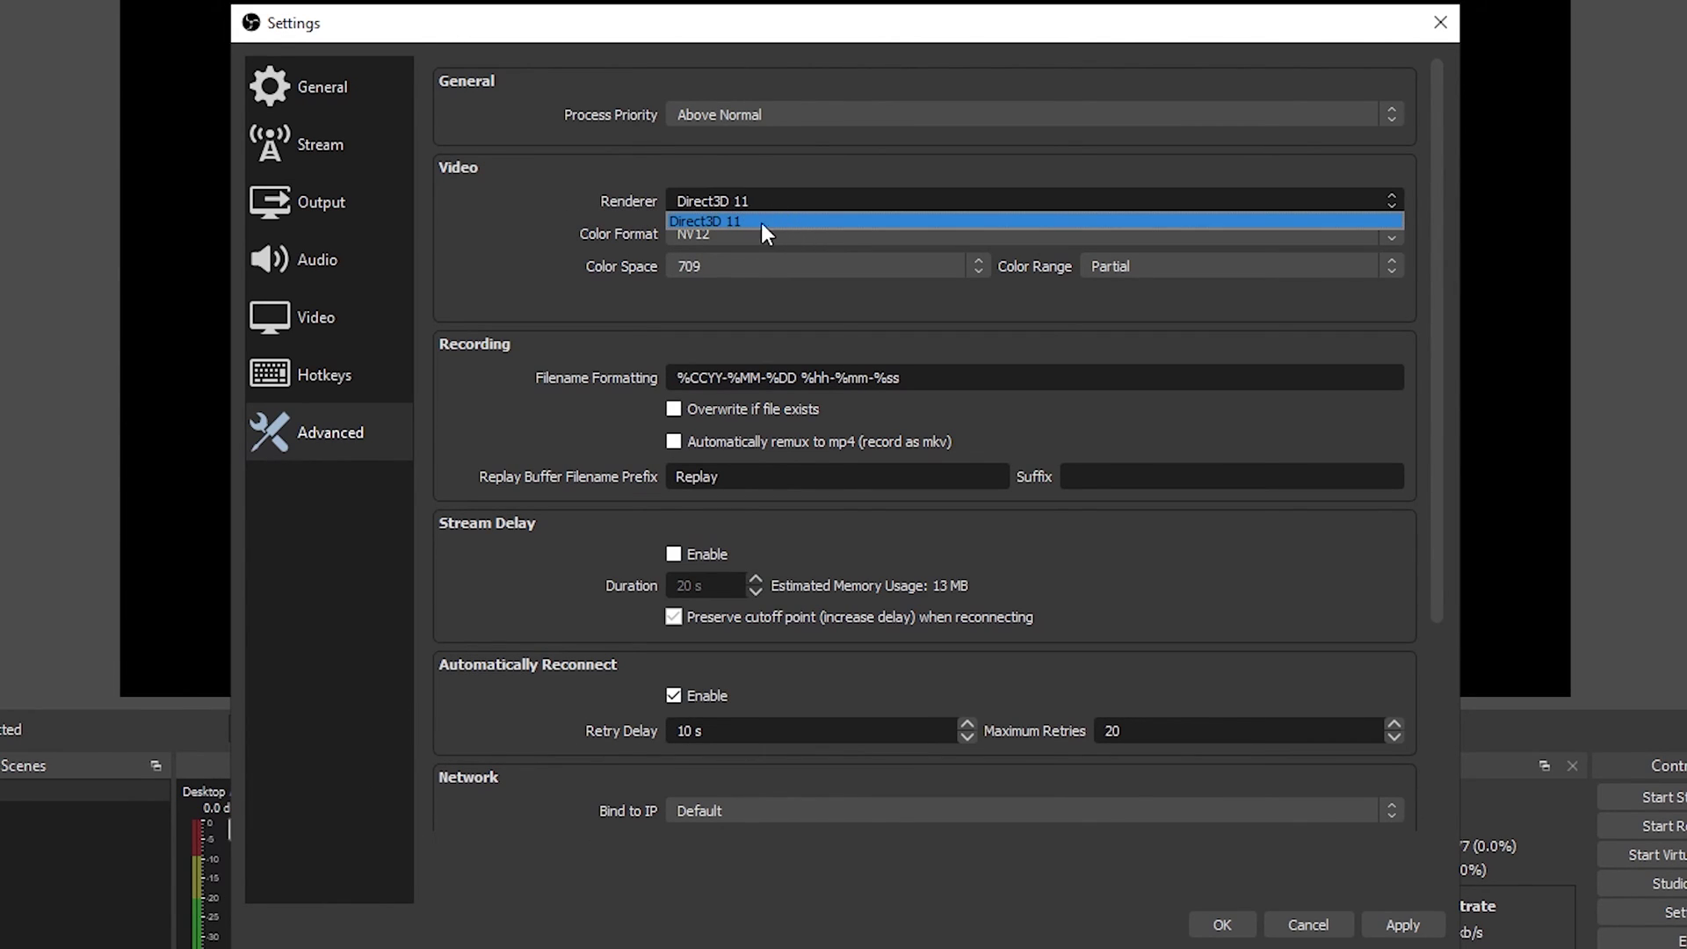
left_click(757, 220)
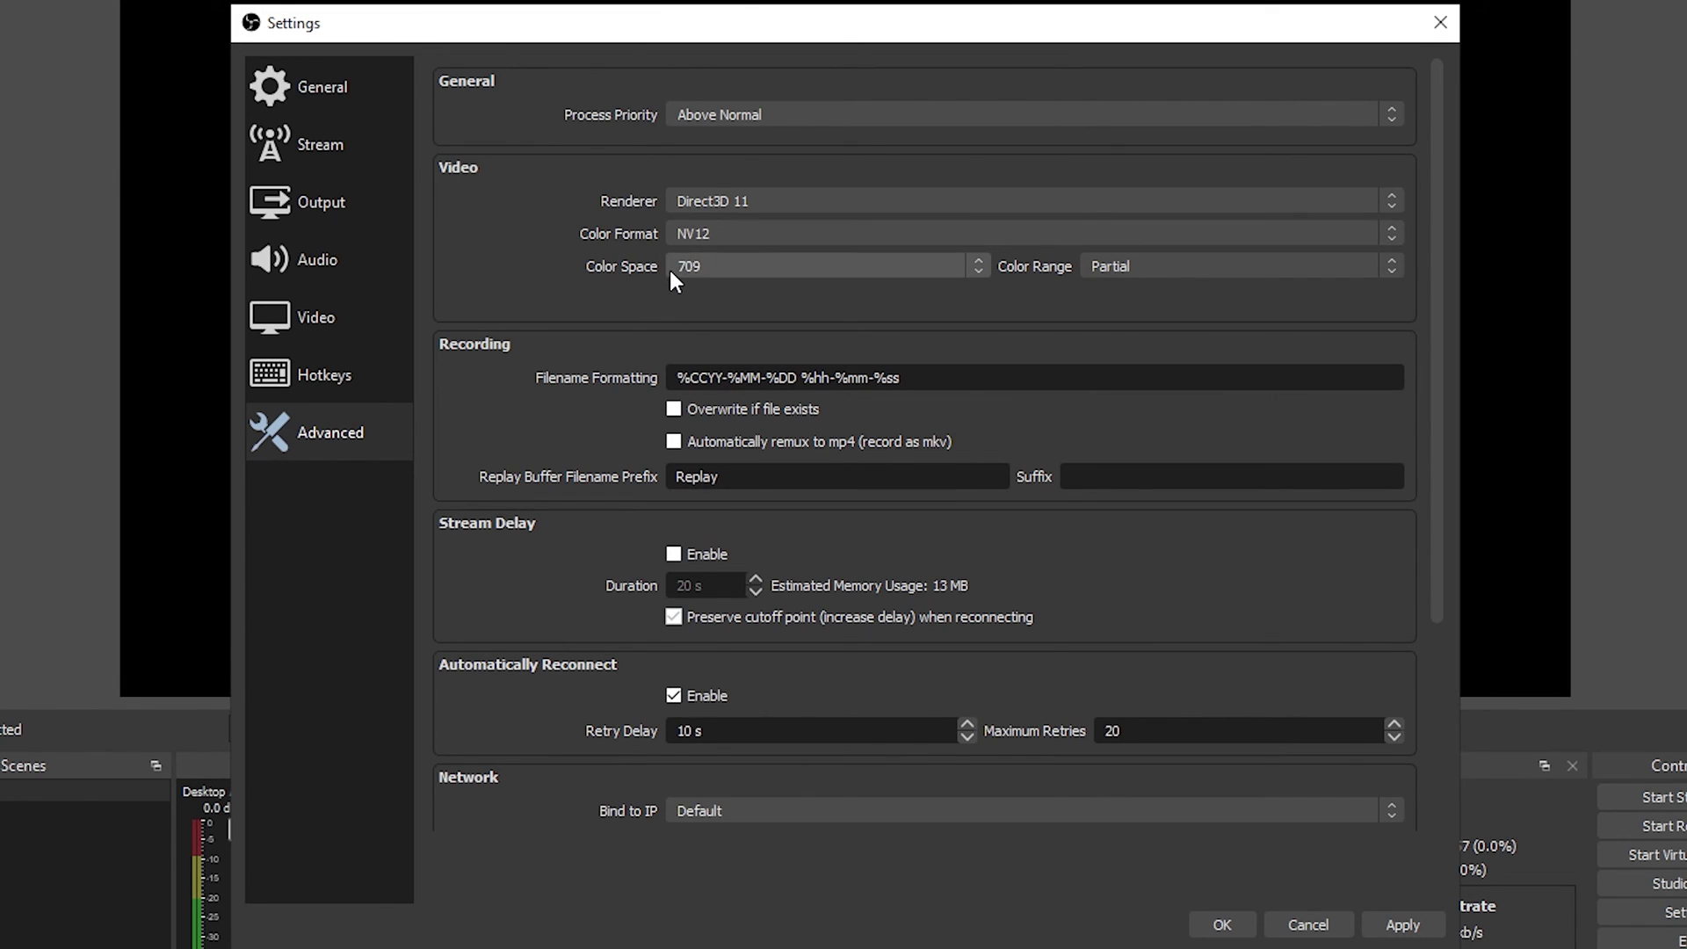
left_click(1135, 267)
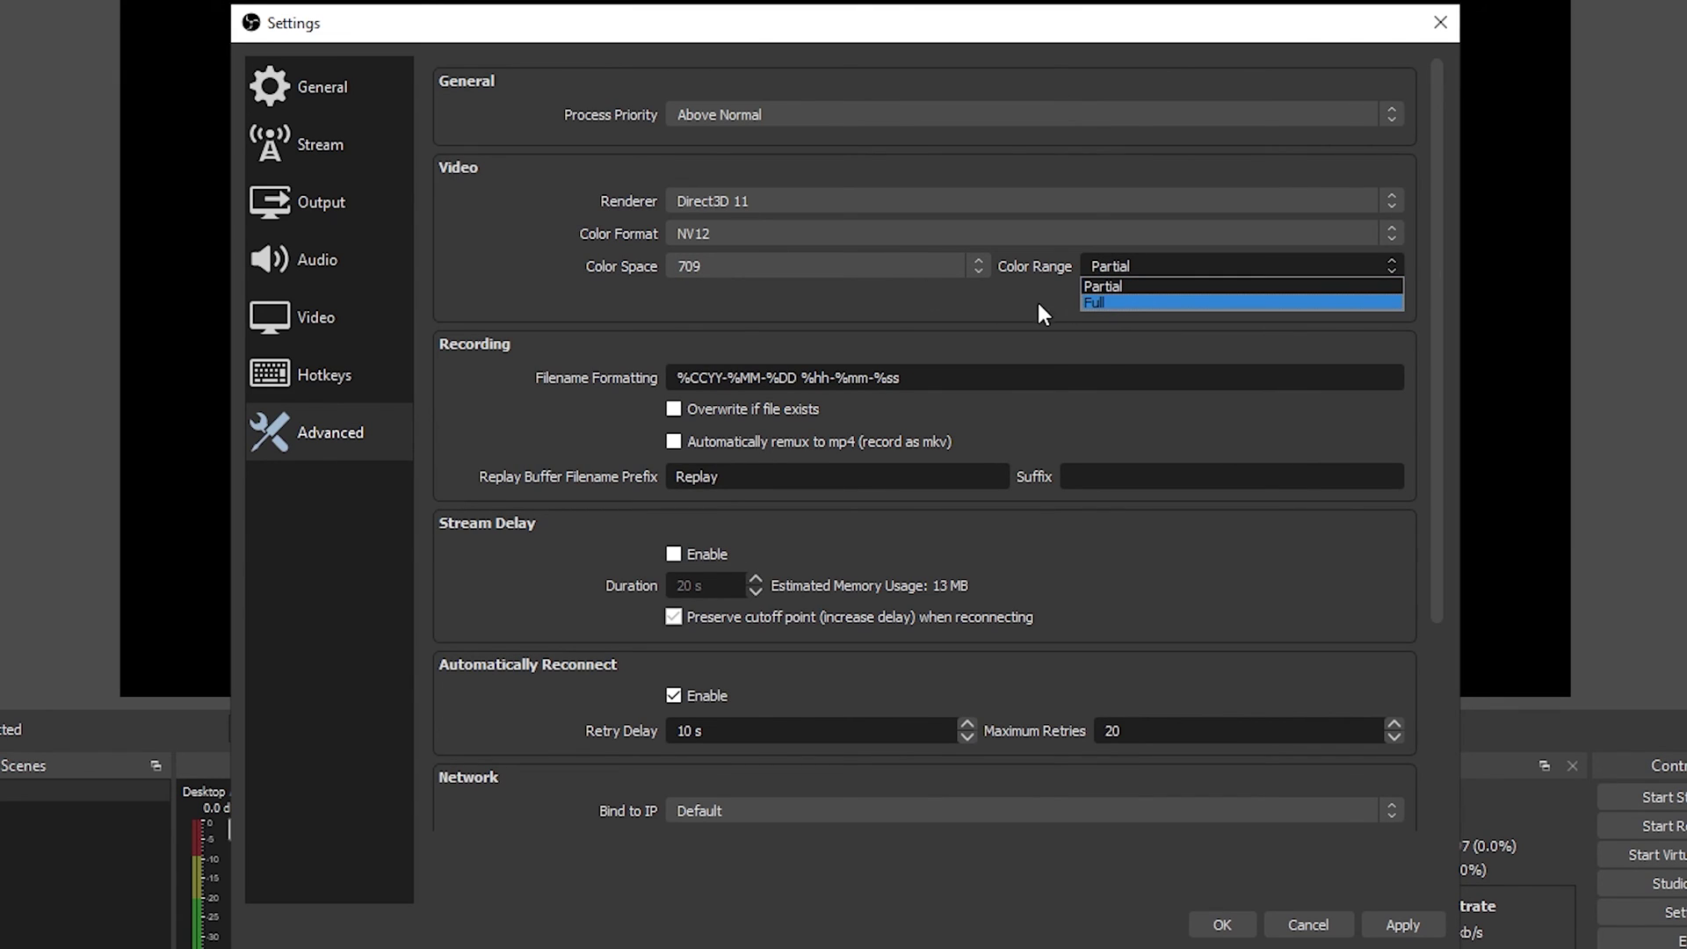
left_click(1120, 271)
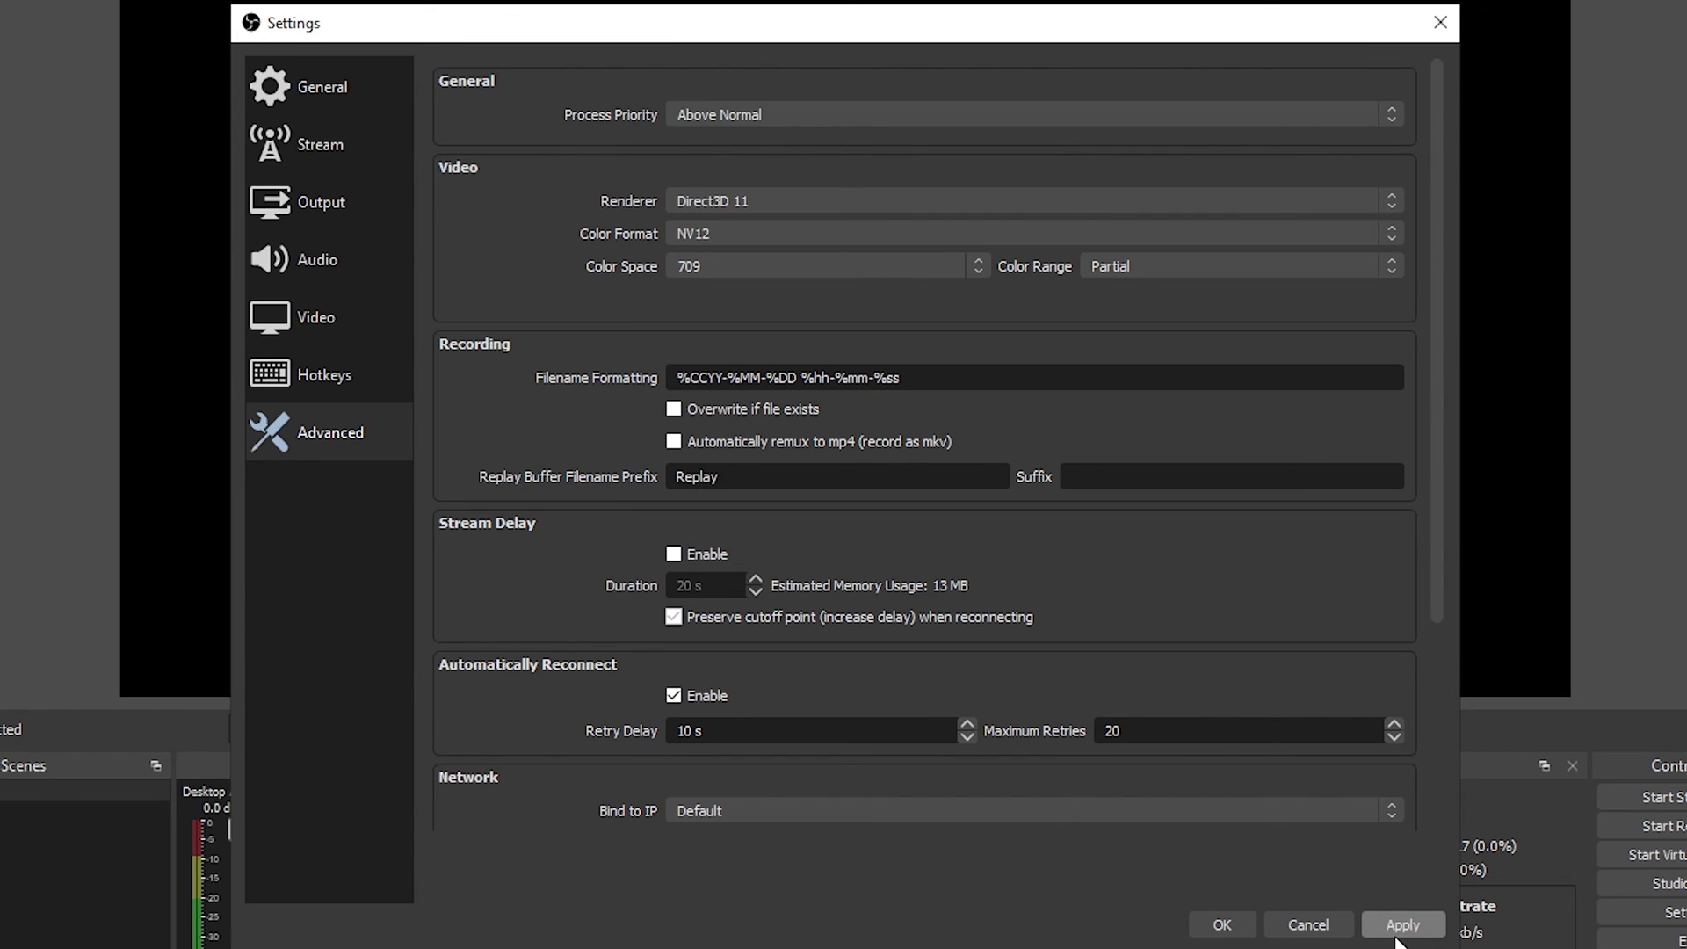
left_click(1402, 925)
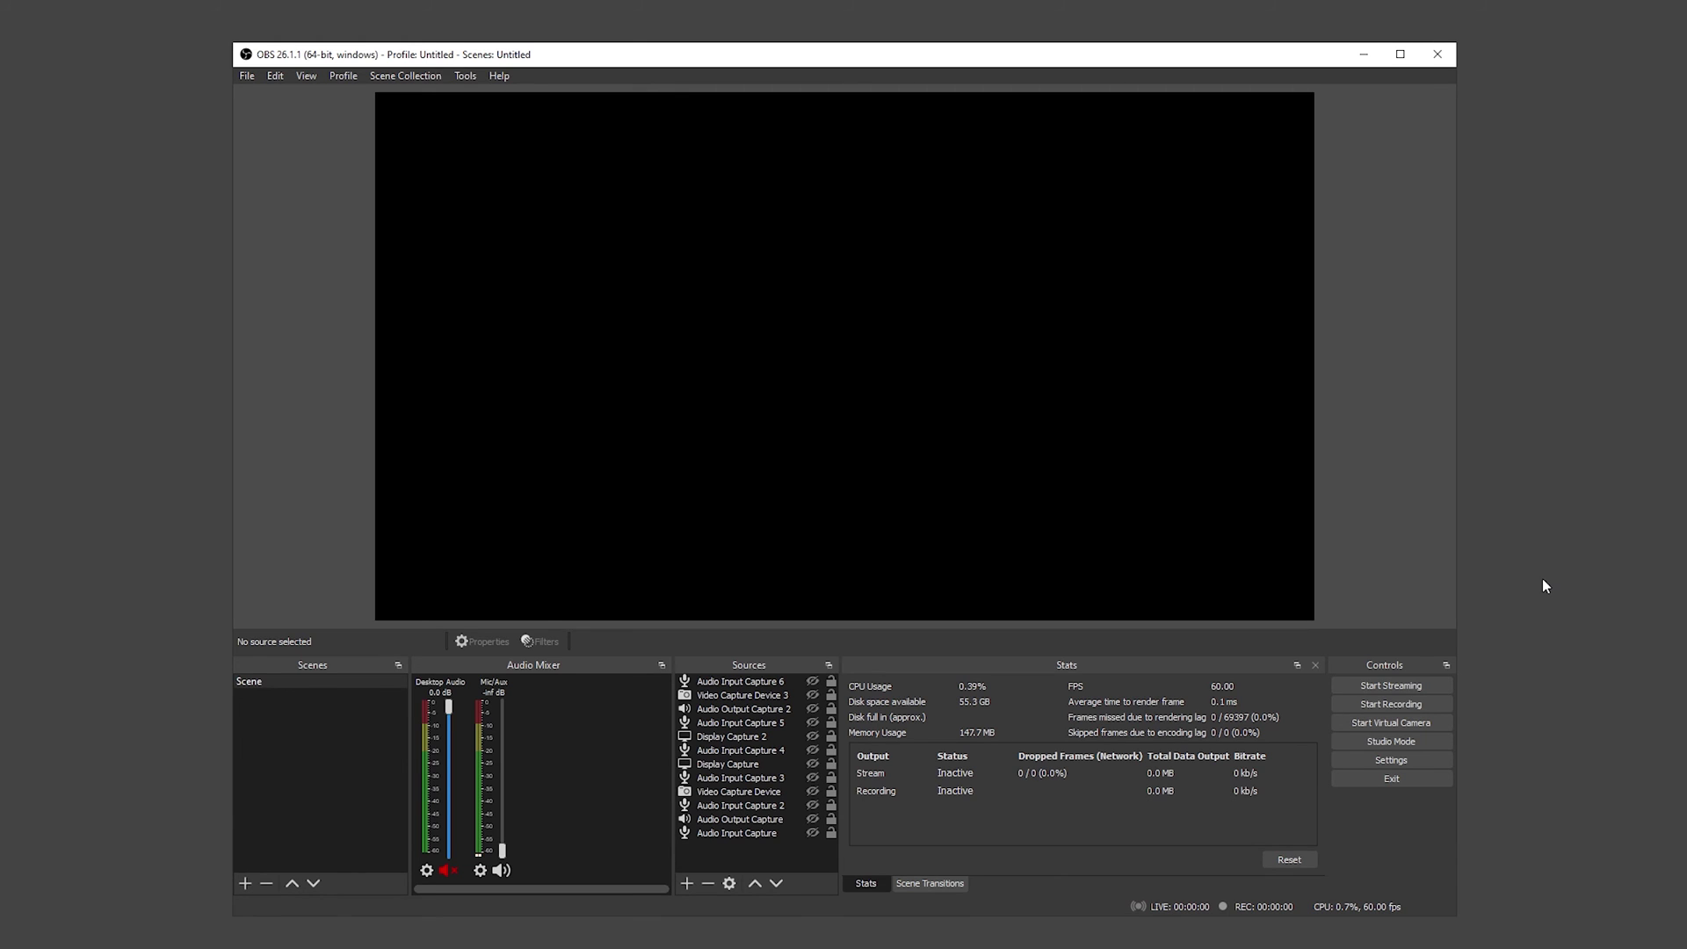